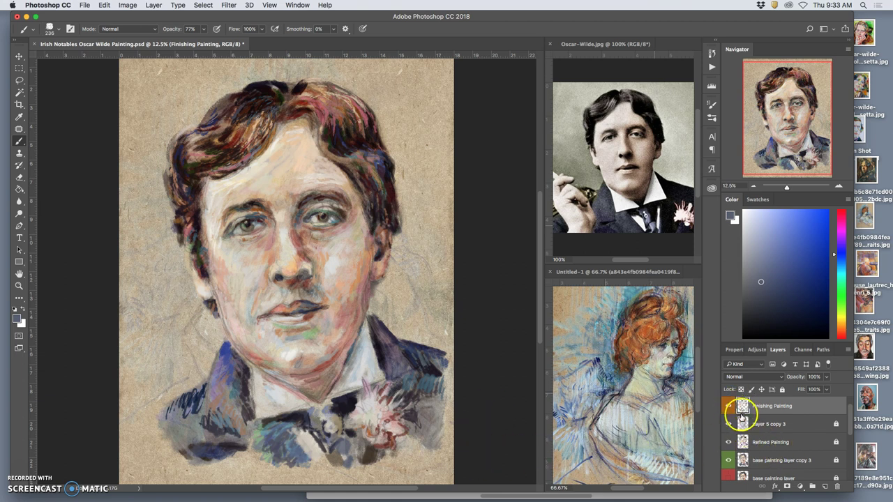
# Toggle the visibility of Finishing Painting, Layer 5 copy 3 and Refined Painting to compare what each layer adds to the portrait.
pyautogui.click(729, 406)
pyautogui.click(730, 406)
pyautogui.click(729, 406)
pyautogui.click(729, 406)
pyautogui.click(729, 423)
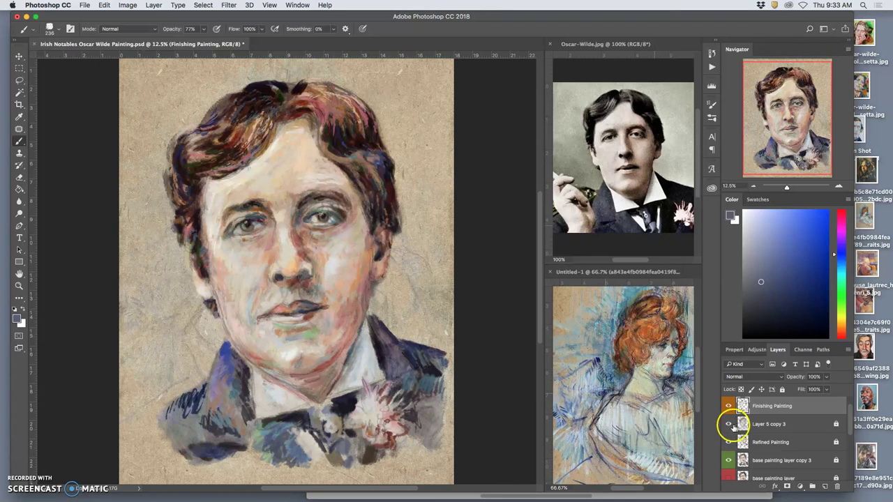
pyautogui.click(729, 424)
pyautogui.click(729, 442)
pyautogui.click(728, 441)
pyautogui.click(728, 441)
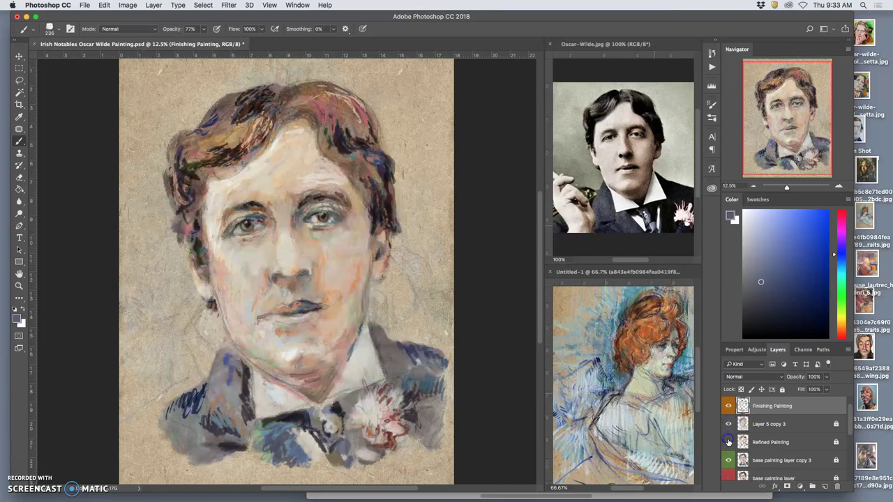
pyautogui.click(729, 442)
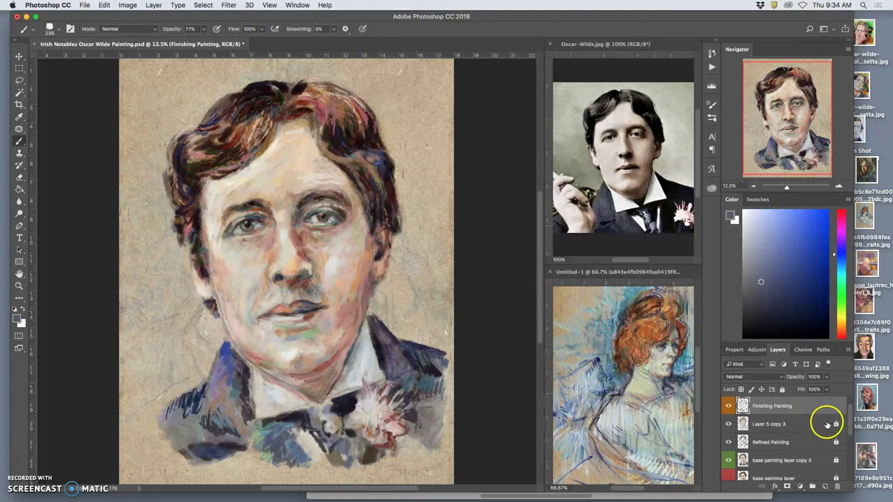
# Unlock the painting layers from Layer 5 copy 3 down to base painting layer, and make base painting layer visible.
pyautogui.click(834, 425)
pyautogui.scroll(-1, 823, 458)
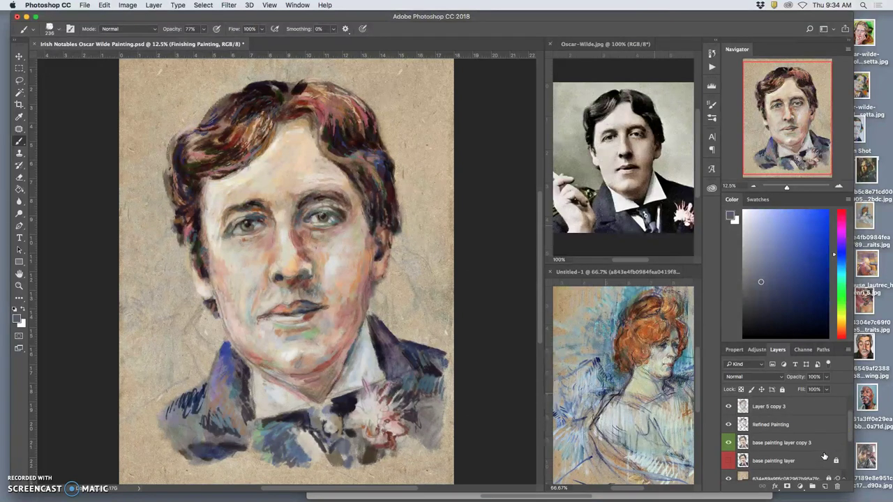
pyautogui.click(836, 461)
pyautogui.click(729, 460)
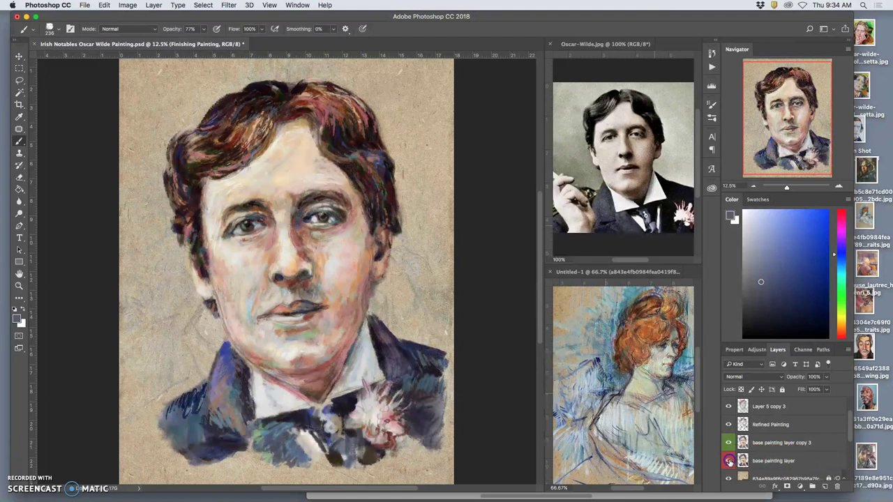
# Unlock Layer 0 copy 3 and group all portrait layers from it down to base painting layer.
pyautogui.moveTo(797, 457); pyautogui.dragTo(795, 460)
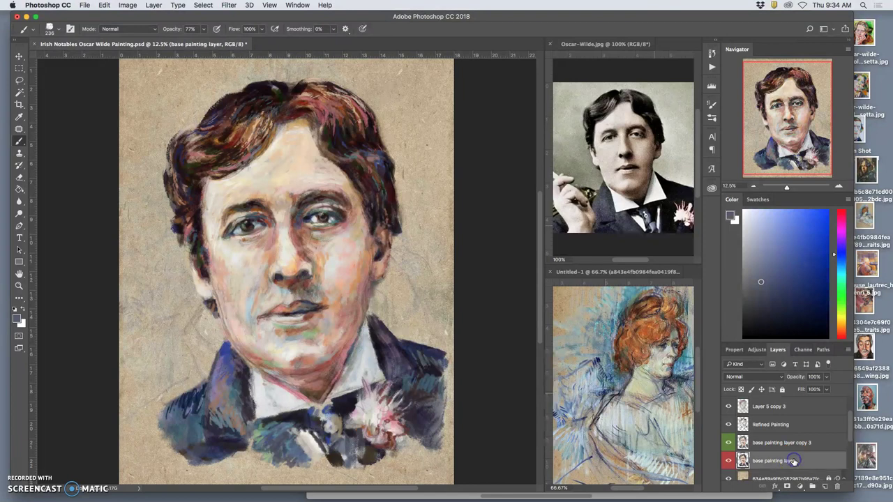
pyautogui.scroll(2, 795, 460)
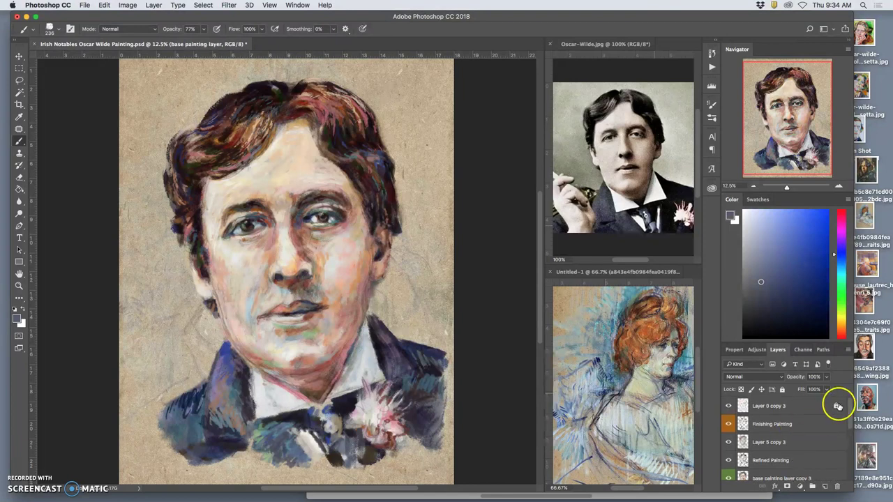
pyautogui.click(804, 410)
pyautogui.click(788, 432)
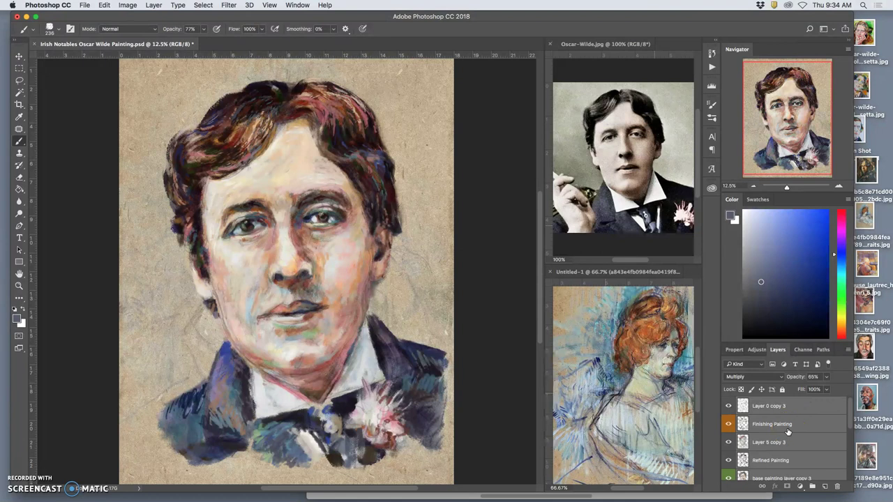
pyautogui.click(788, 431)
pyautogui.click(813, 486)
# Duplicate Group 1 as a backup and hide the original group.
pyautogui.click(759, 404)
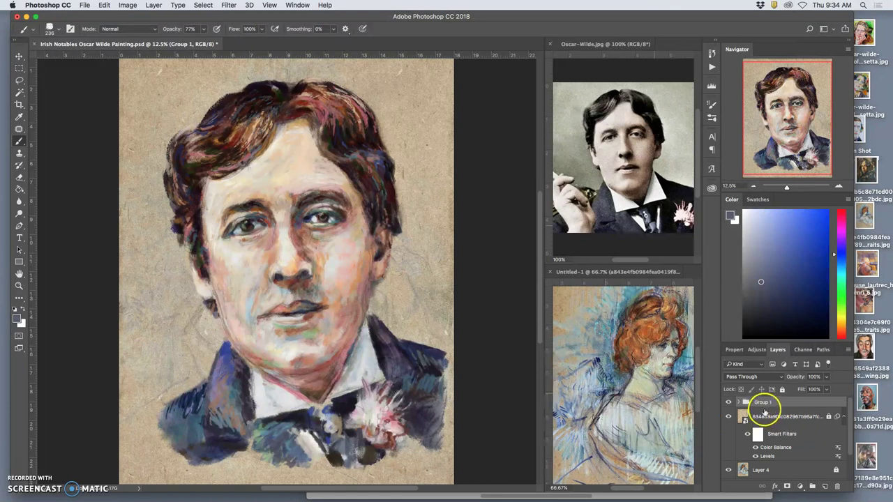
pyautogui.press('super+j')
pyautogui.click(729, 413)
pyautogui.click(757, 402)
pyautogui.click(753, 403)
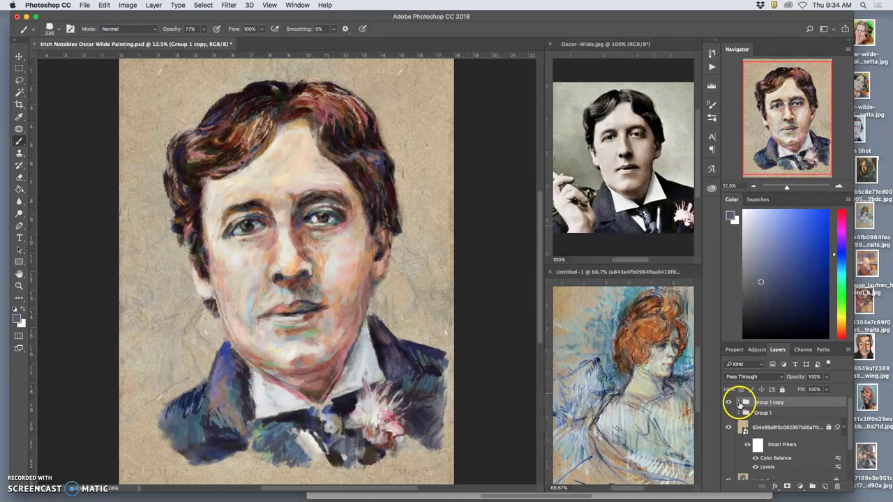
# Expand Group 1 copy, select Layer 0 copy 3 and hide the paper texture layer and Layers 3, 4 and 5 behind the portrait.
pyautogui.click(740, 403)
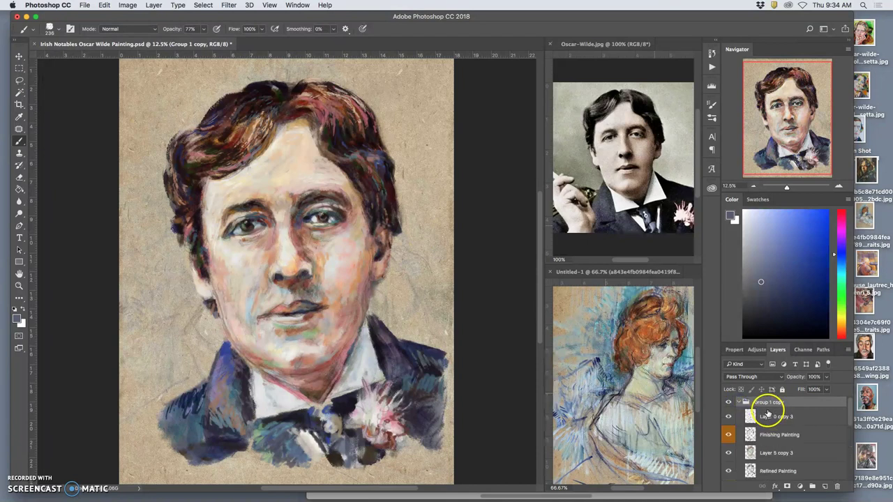
pyautogui.click(772, 417)
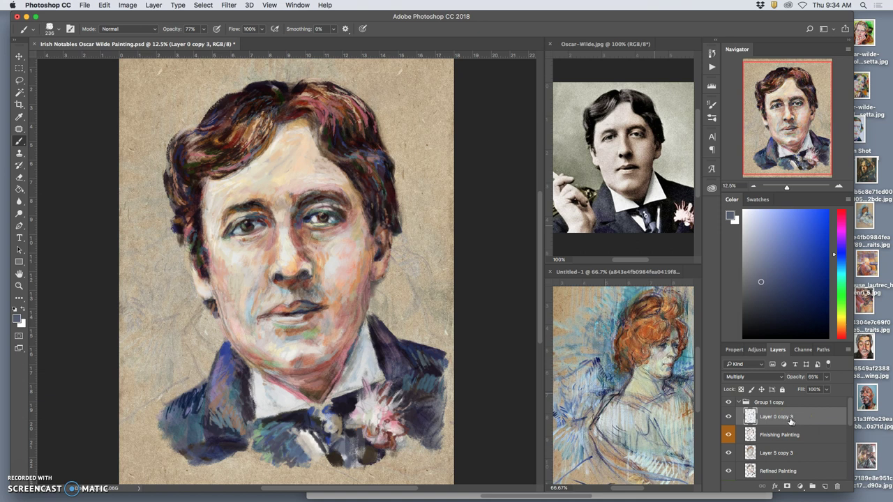
pyautogui.scroll(-5, 791, 420)
pyautogui.click(728, 455)
pyautogui.click(728, 454)
pyautogui.click(727, 471)
pyautogui.scroll(4, 768, 446)
pyautogui.scroll(1, 769, 446)
pyautogui.click(728, 460)
pyautogui.scroll(5, 773, 427)
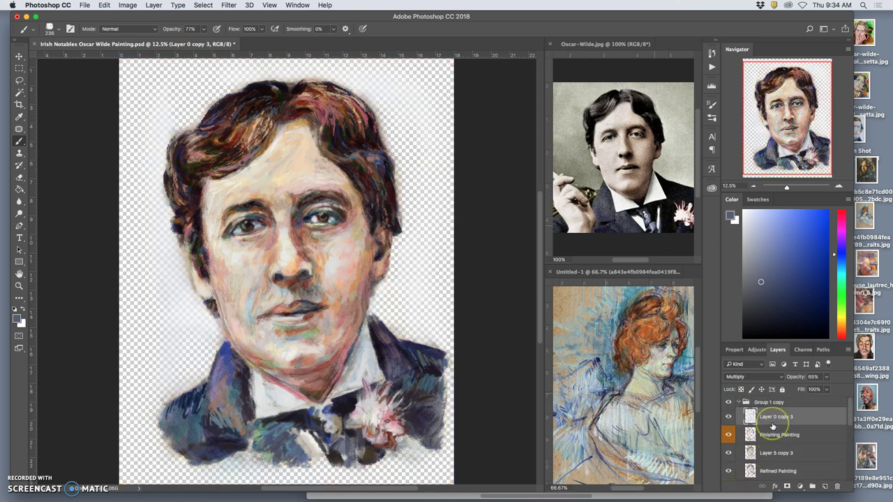
# Merge a copy of all visible portrait layers into a new layer above Layer 0 copy 3, keeping the originals.
pyautogui.click(770, 418)
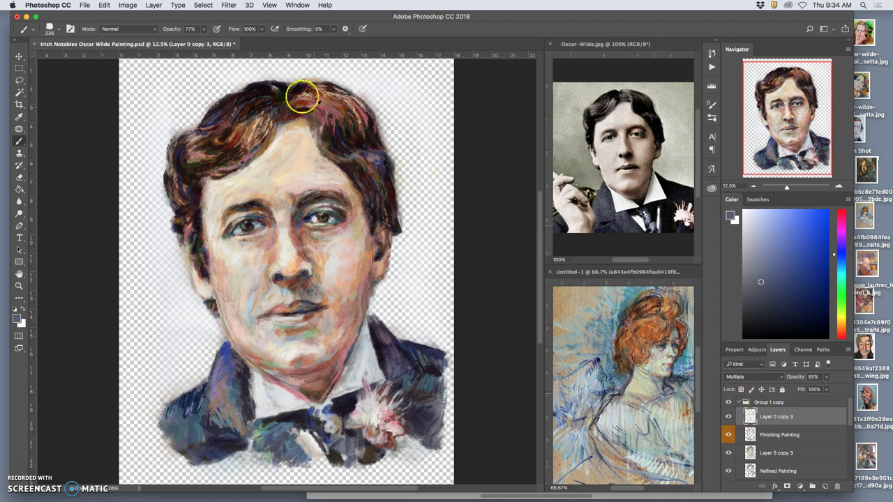
pyautogui.click(155, 6)
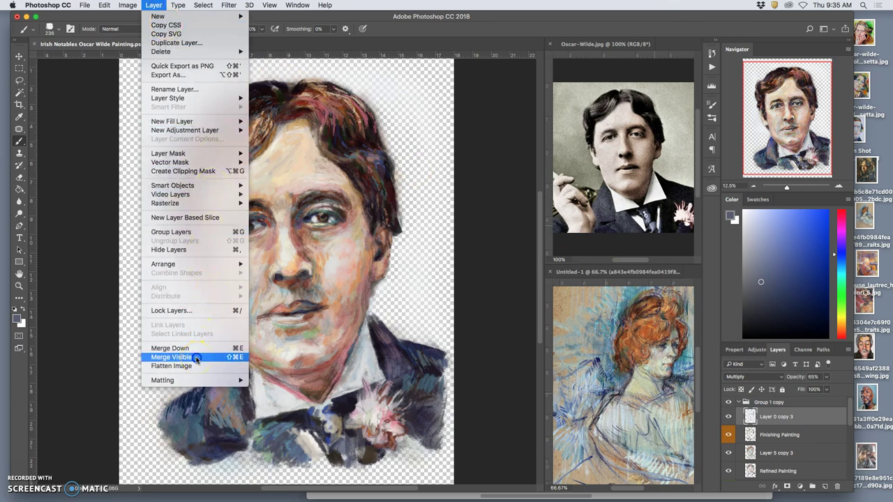
pyautogui.keyDown('alt'); pyautogui.click(196, 358); pyautogui.keyUp('alt')
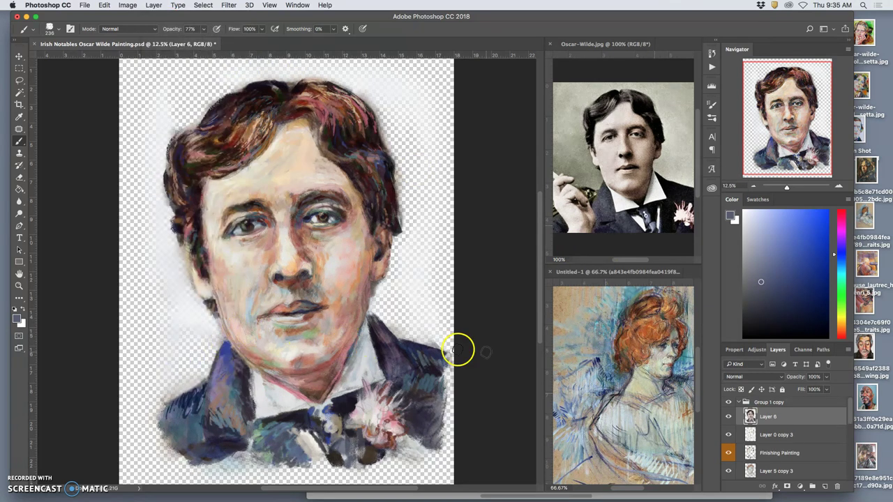
# Move the merged Layer 6 out to the top of the layer stack, then hide and collapse Group 1 copy.
pyautogui.click(729, 436)
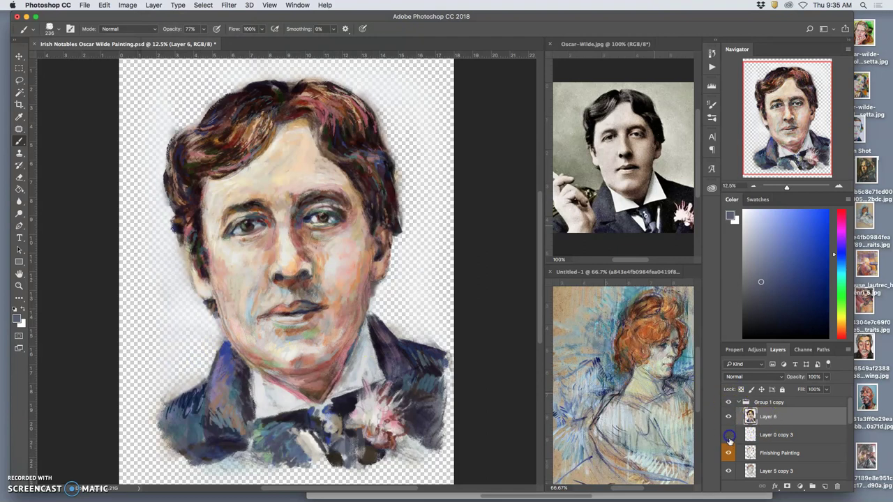
pyautogui.moveTo(766, 422); pyautogui.dragTo(728, 424)
pyautogui.click(728, 422)
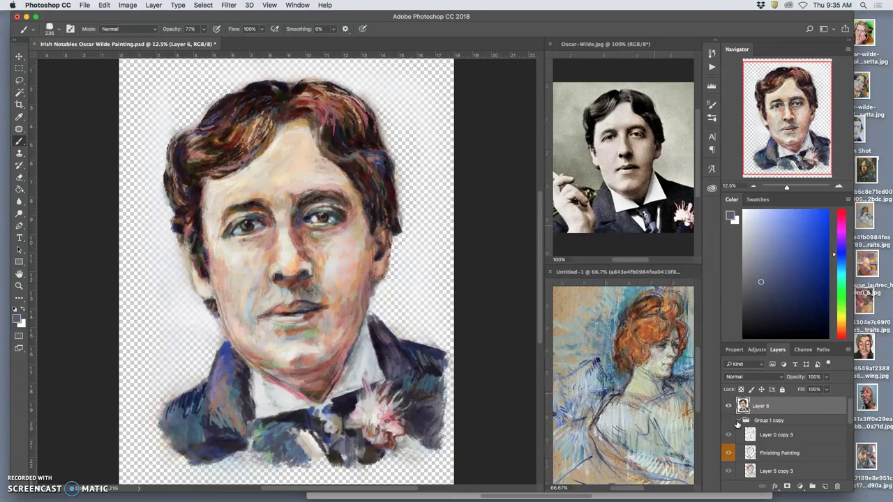
pyautogui.click(740, 420)
# Show the paper texture layer and background Layers 4, 5 and 3 again behind the merged portrait.
pyautogui.click(737, 430)
pyautogui.moveTo(735, 431); pyautogui.dragTo(785, 445)
pyautogui.click(728, 447)
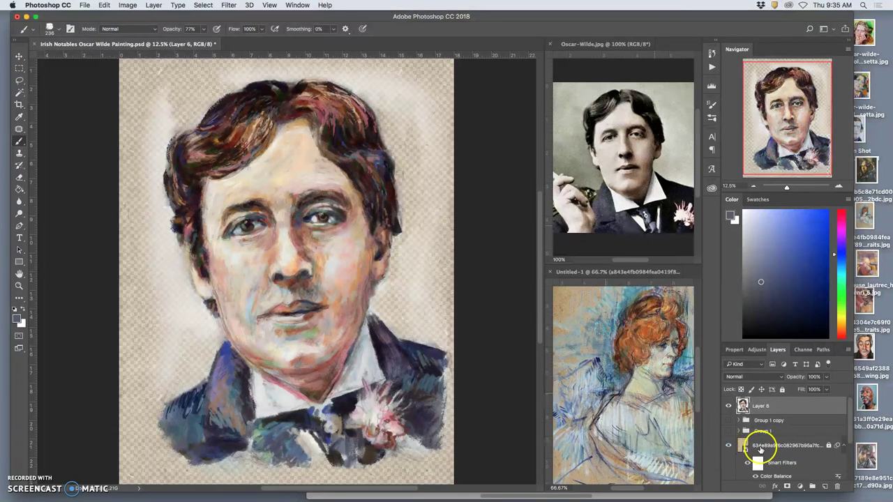
pyautogui.scroll(-1, 757, 449)
pyautogui.scroll(-1, 758, 450)
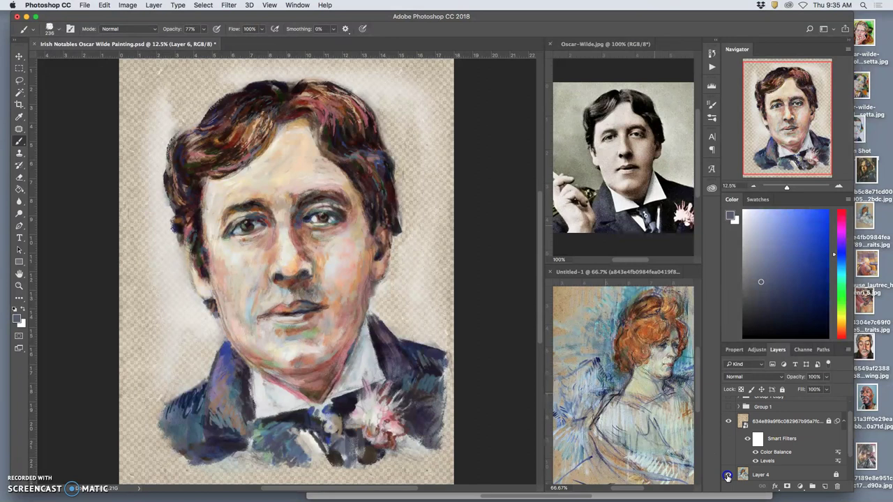
pyautogui.click(731, 471)
pyautogui.scroll(-2, 741, 462)
pyautogui.click(731, 472)
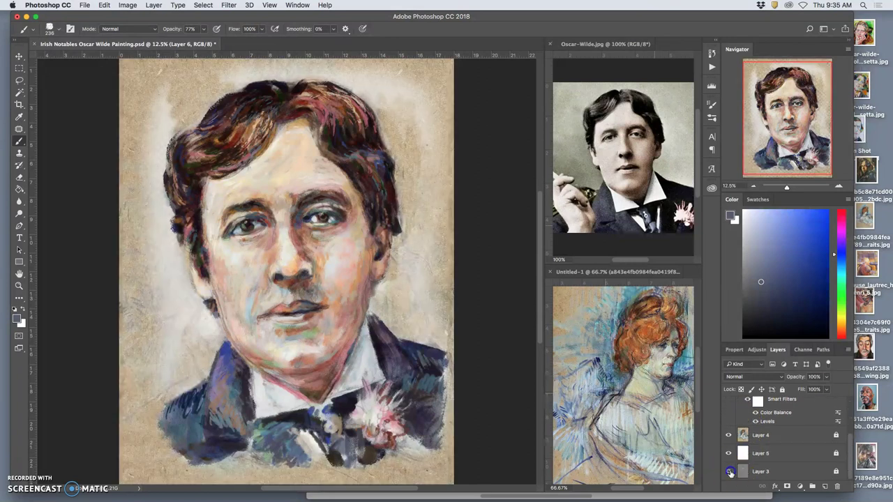
# Inspect the merged portrait against the paper background, toggling Layer 6 and Layer 4 off and on to compare.
pyautogui.click(314, 126)
pyautogui.scroll(3, 347, 168)
pyautogui.scroll(-2, 353, 165)
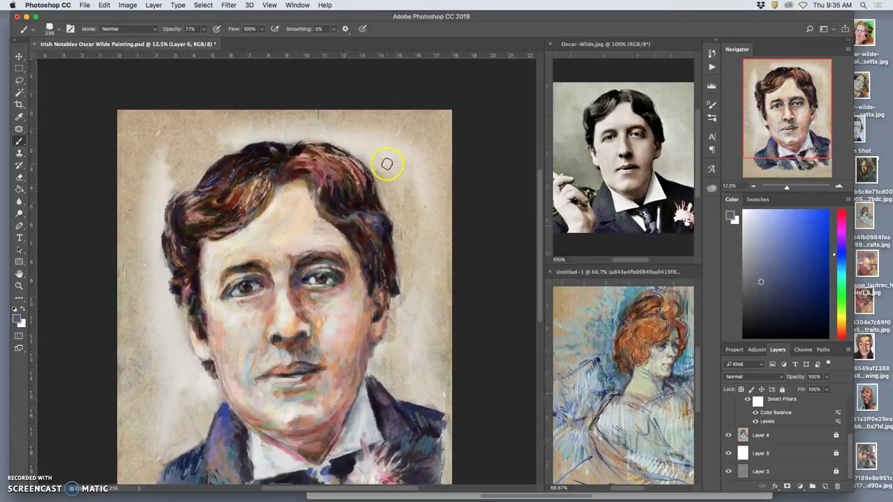
pyautogui.scroll(-2, 391, 161)
pyautogui.scroll(3, 782, 418)
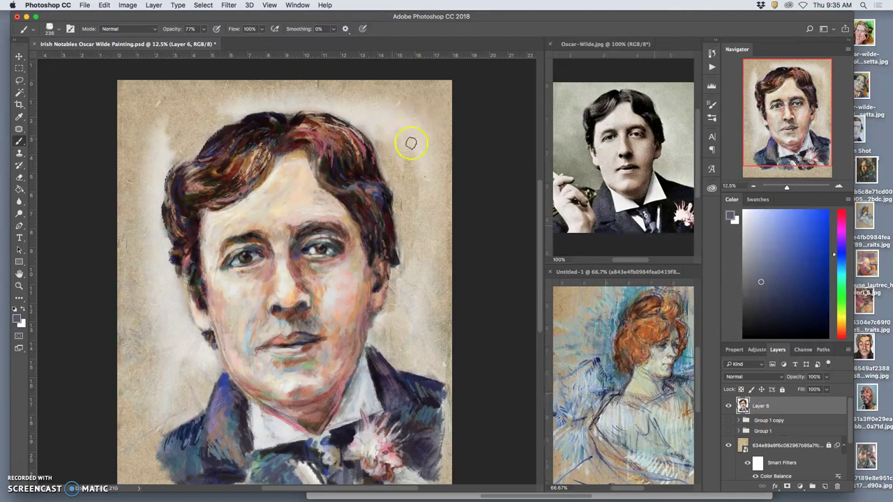
pyautogui.click(727, 407)
pyautogui.click(728, 407)
pyautogui.click(728, 408)
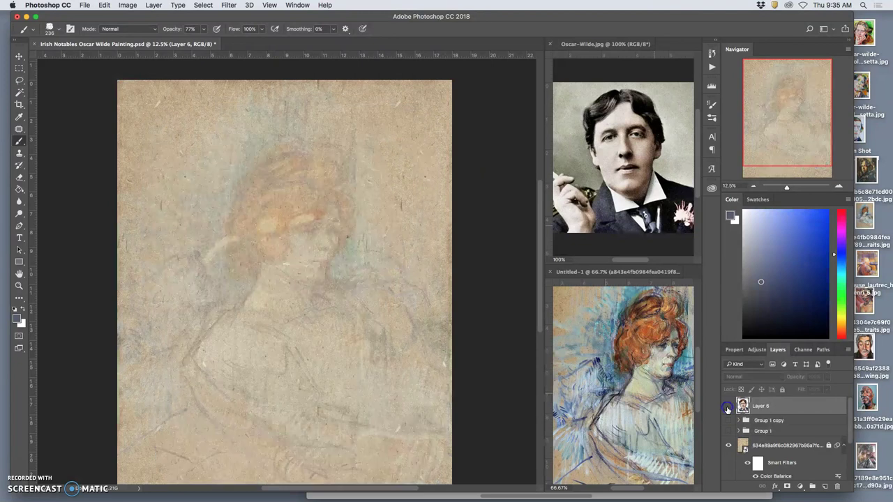
pyautogui.click(728, 408)
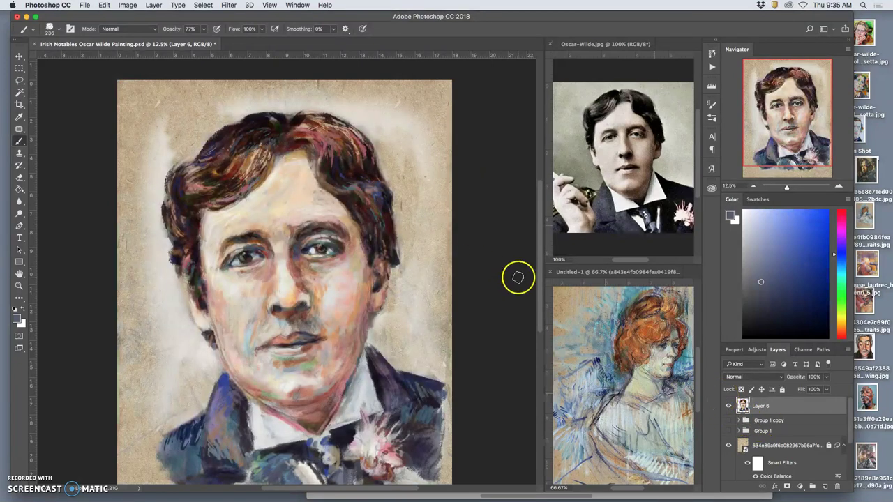
pyautogui.scroll(-3, 763, 416)
pyautogui.click(729, 435)
pyautogui.click(730, 437)
pyautogui.scroll(3, 777, 428)
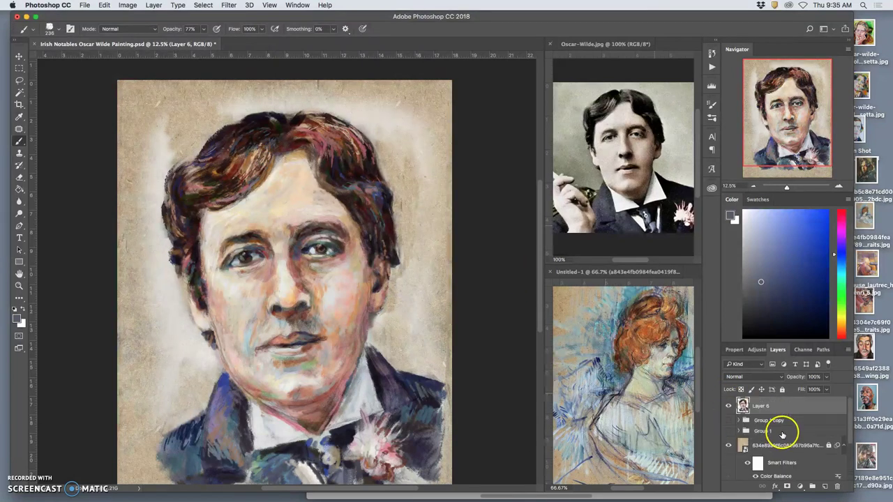
# Lasso both eyes and the nose bridge on Layer 6 and copy the selection to a new layer.
pyautogui.click(19, 81)
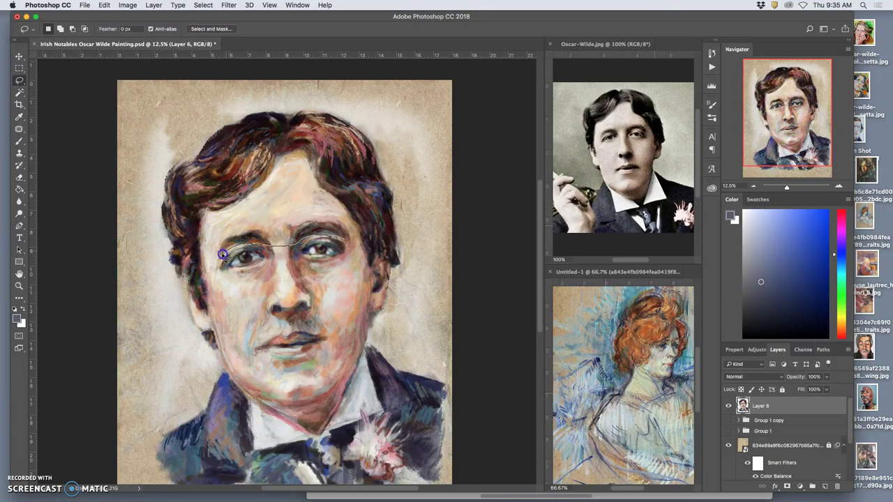
pyautogui.moveTo(230, 281); pyautogui.dragTo(266, 275)
pyautogui.moveTo(351, 245); pyautogui.dragTo(349, 245)
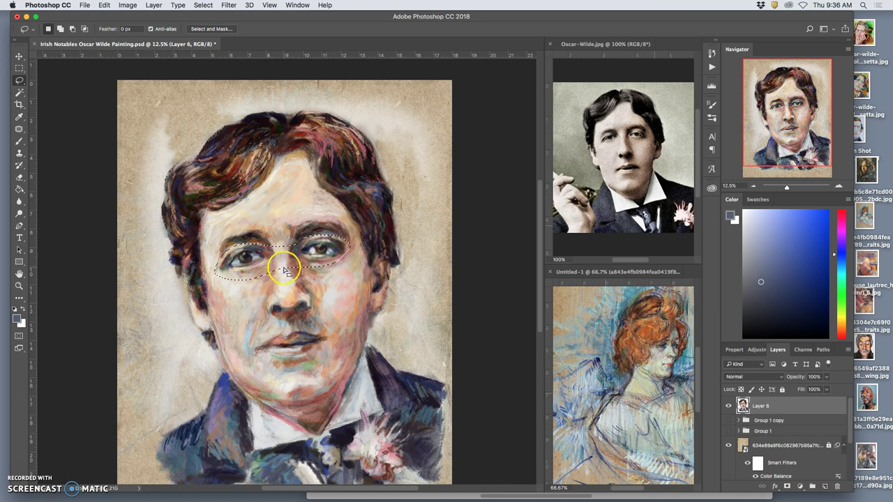
pyautogui.press('super+j')
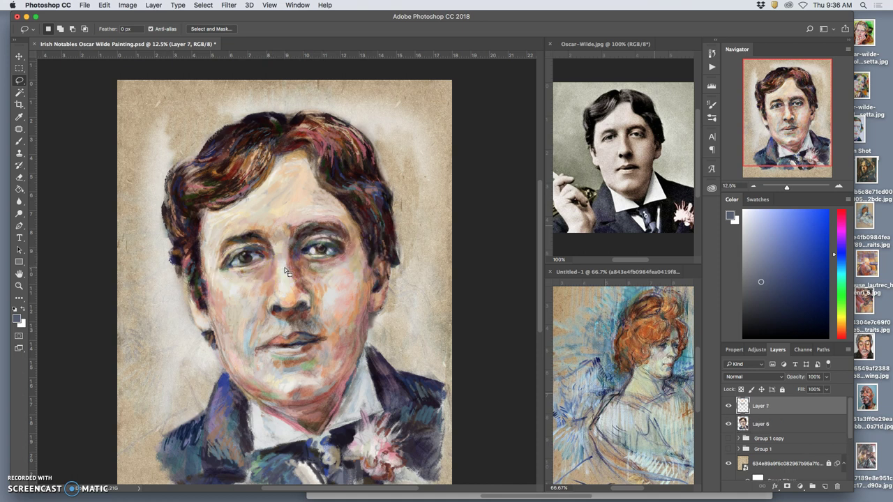
# Warp the copied eyes and nose bridge on Layer 7 to correct their shape against the reference photo, and apply the transform.
pyautogui.click(414, 286)
pyautogui.press('super+t')
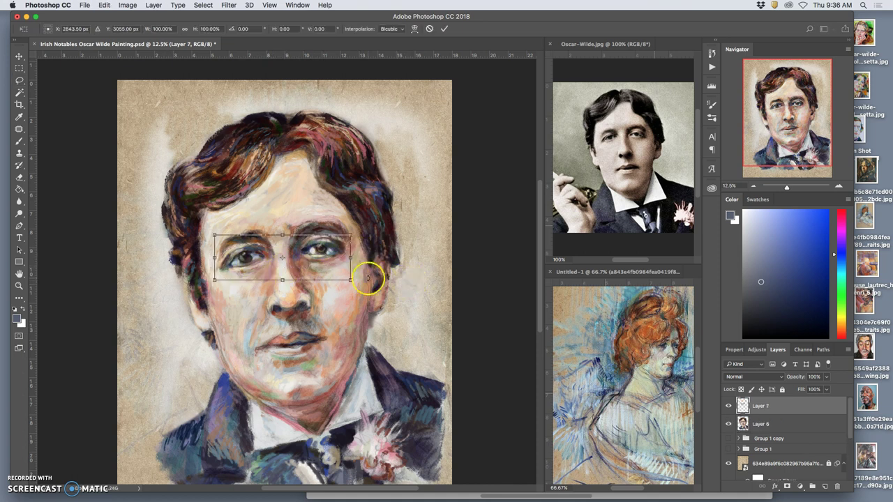
pyautogui.rightClick(285, 270)
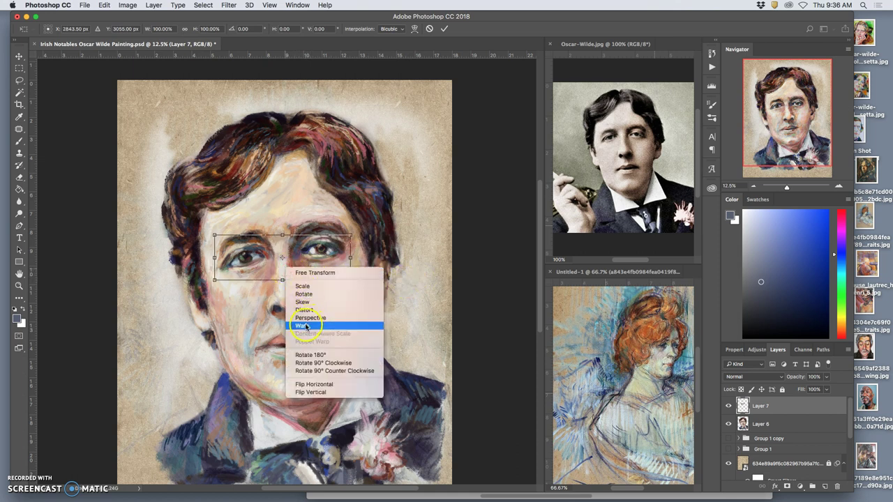
pyautogui.click(314, 323)
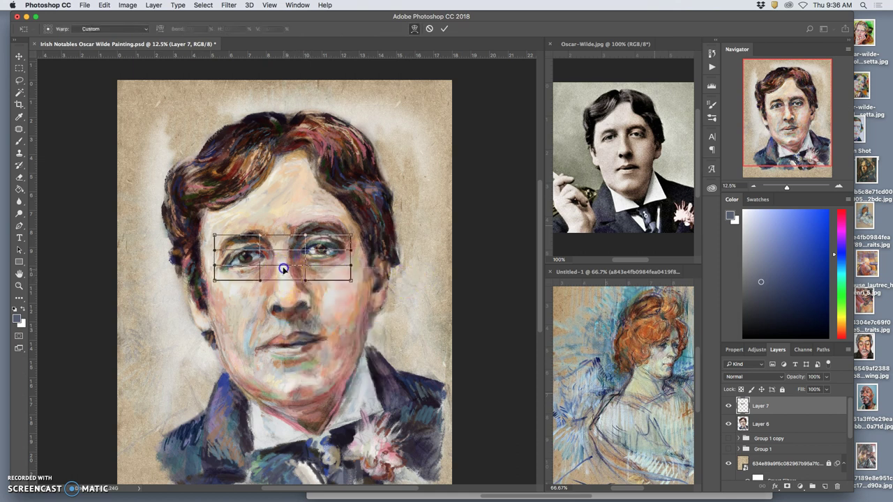
pyautogui.moveTo(283, 270); pyautogui.dragTo(282, 268)
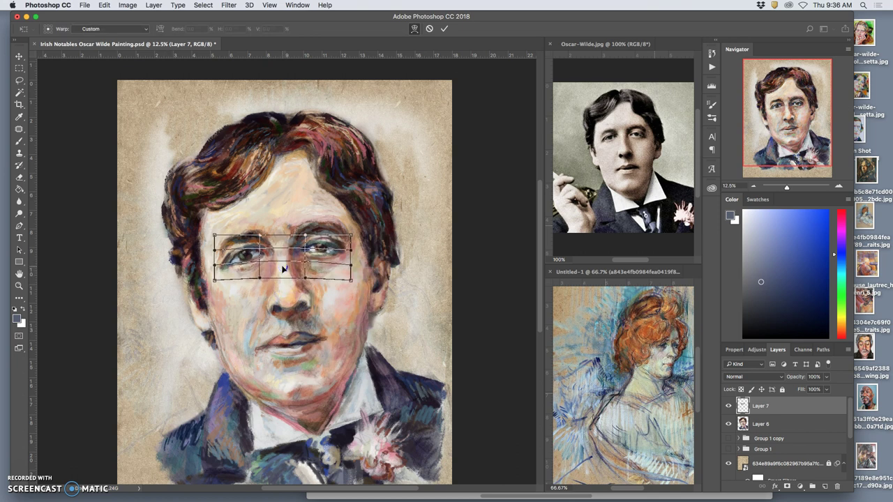
pyautogui.moveTo(284, 270); pyautogui.dragTo(282, 269)
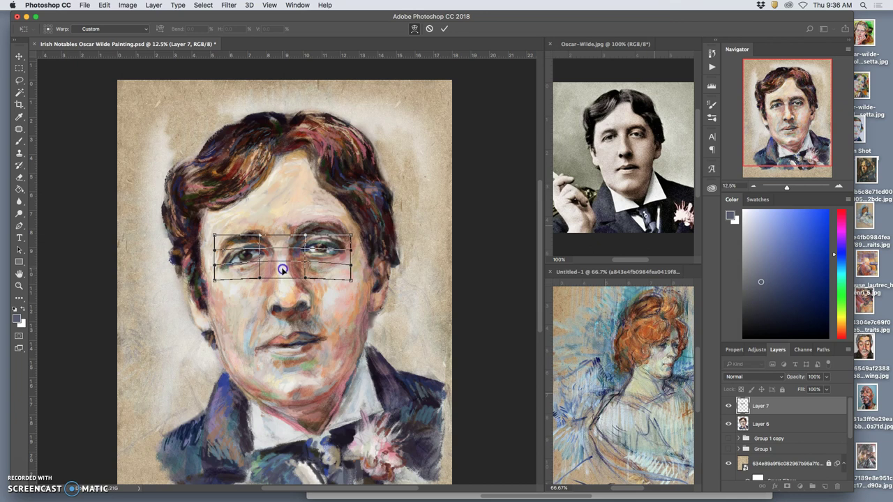
pyautogui.moveTo(280, 262); pyautogui.dragTo(269, 260)
pyautogui.moveTo(221, 270); pyautogui.dragTo(222, 266)
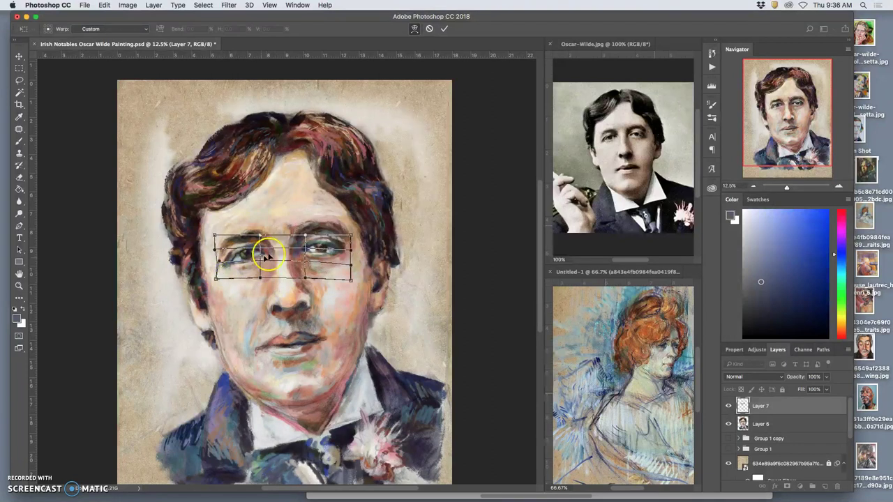
pyautogui.moveTo(272, 250); pyautogui.dragTo(272, 252)
pyautogui.moveTo(341, 253); pyautogui.dragTo(284, 272)
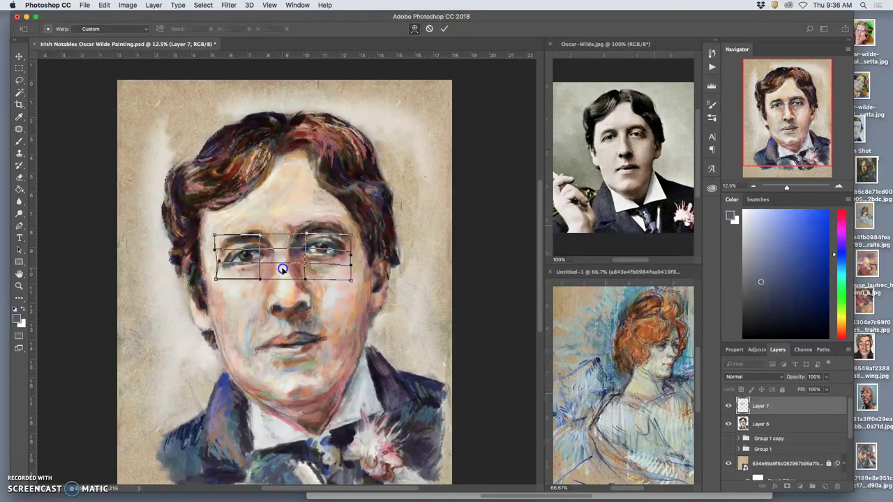
pyautogui.click(277, 269)
pyautogui.press('Return')
pyautogui.press('l')
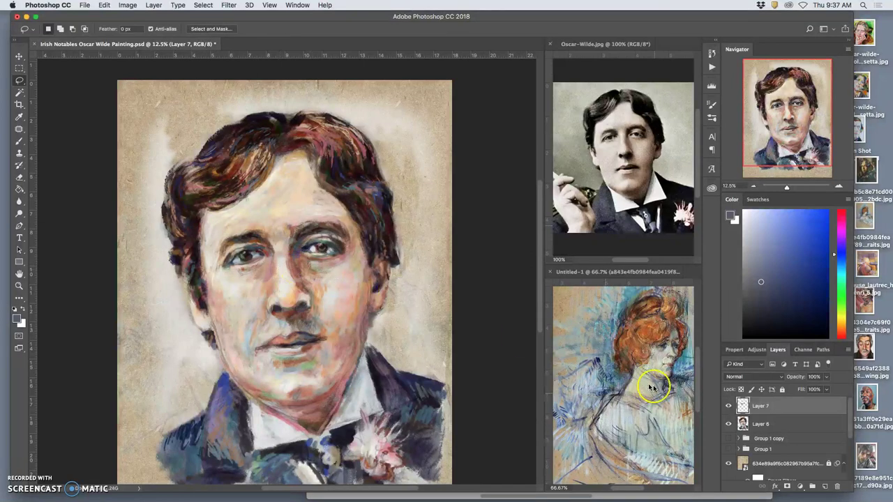
# Compare the eyes before and after the warp by toggling Layer 7 off and on.
pyautogui.click(728, 406)
pyautogui.click(728, 406)
pyautogui.click(728, 407)
pyautogui.click(728, 408)
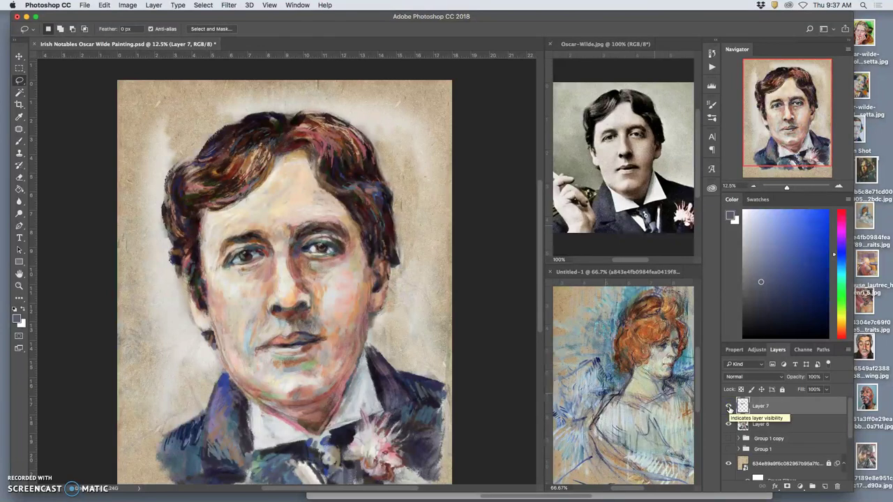
pyautogui.click(729, 407)
pyautogui.click(729, 408)
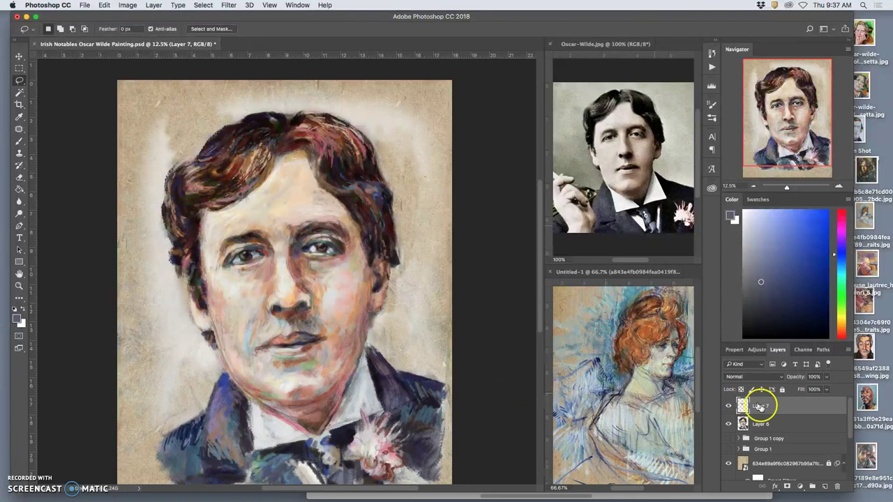
# Lasso the mouth and surrounding skin on Layer 6 and copy the selection to a new layer.
pyautogui.click(772, 423)
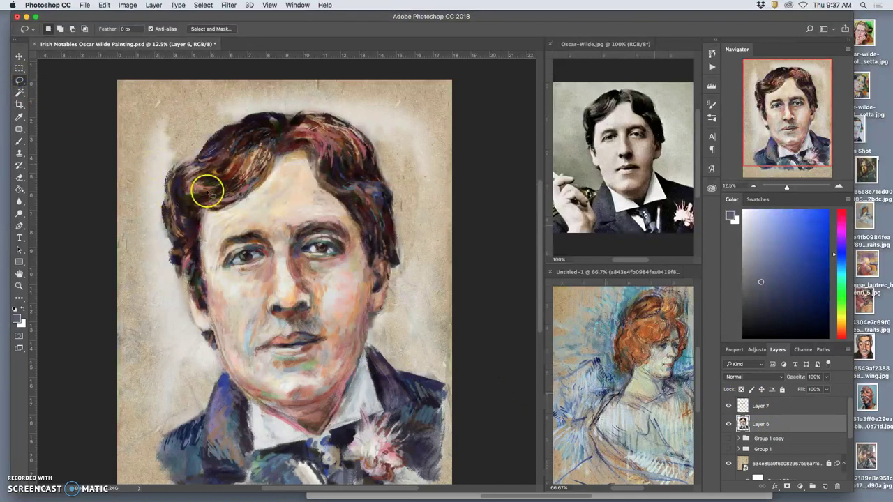
pyautogui.moveTo(334, 322)
pyautogui.mouseDown()
pyautogui.moveTo(274, 319)
pyautogui.moveTo(244, 345)
pyautogui.moveTo(256, 370)
pyautogui.moveTo(285, 371)
pyautogui.moveTo(321, 364)
pyautogui.moveTo(344, 343)
pyautogui.moveTo(342, 328)
pyautogui.mouseUp()
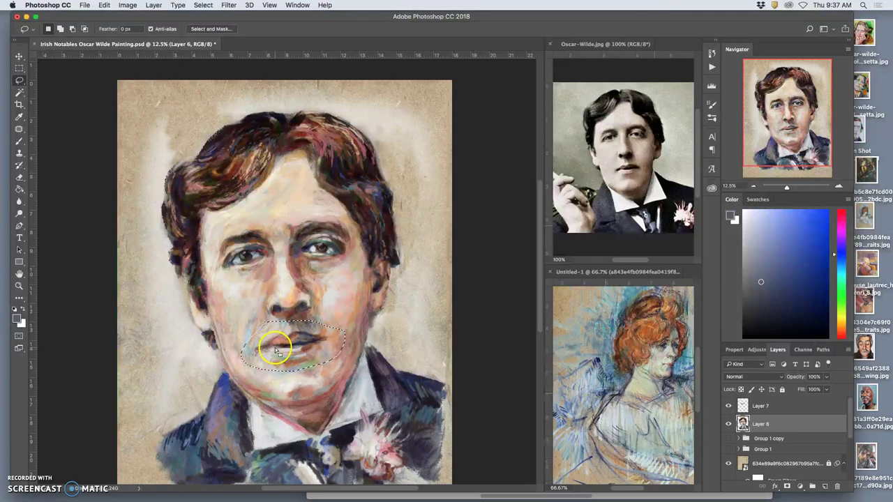
pyautogui.hotkey('ctrl', 'j')
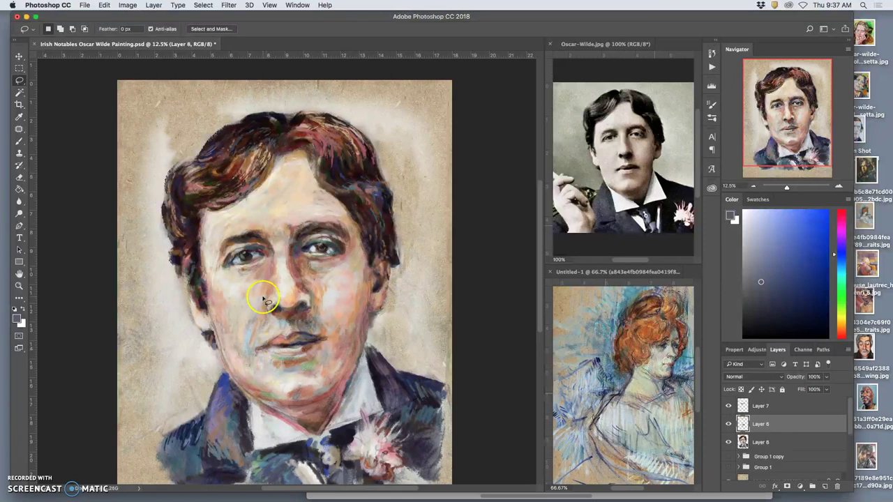
# Shift the copied mouth slightly right and up with Free Transform, to X 3096 px and Y 4556 px.
pyautogui.hotkey('ctrl', 't')
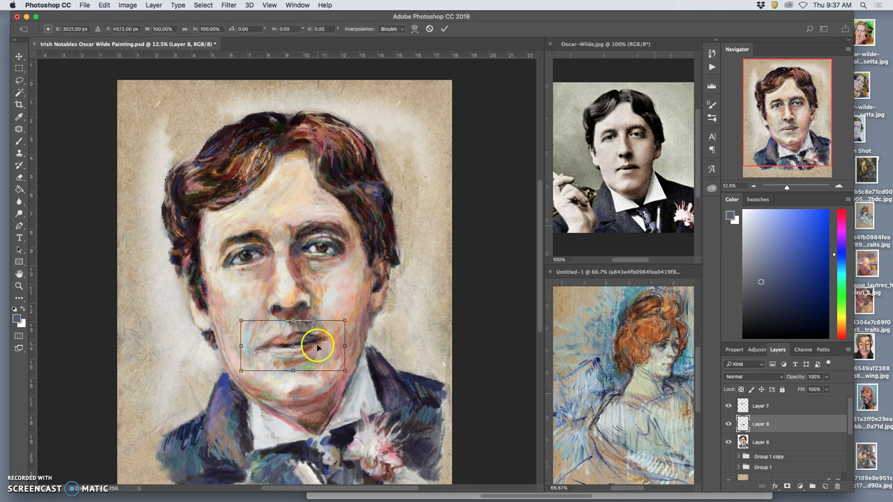
pyautogui.moveTo(316, 344); pyautogui.dragTo(319, 342)
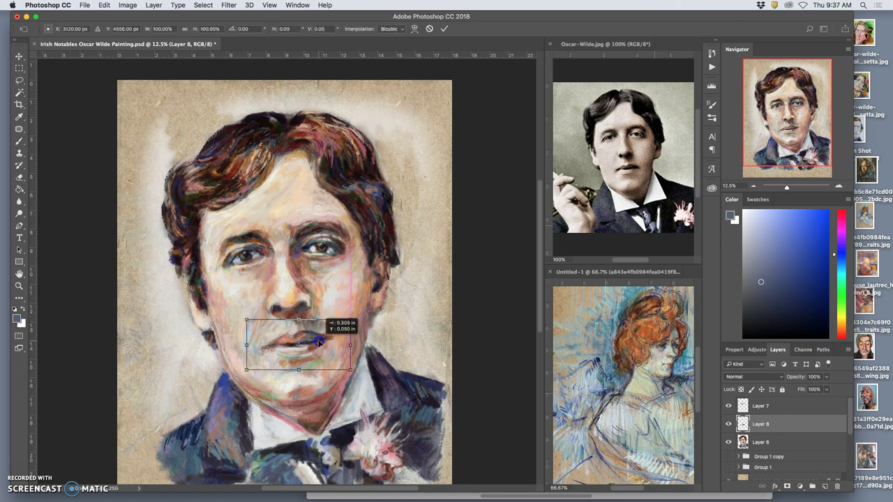
pyautogui.click(352, 346)
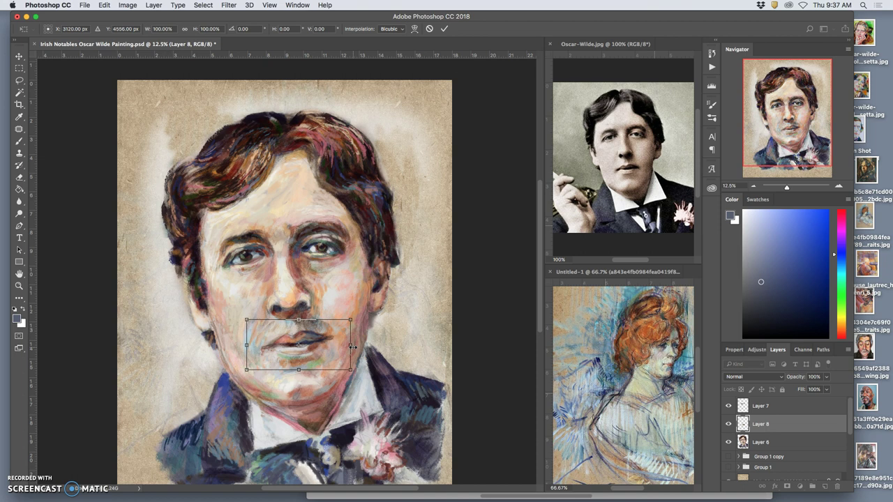
pyautogui.press('Left')
pyautogui.press('Left')
pyautogui.press('Left')
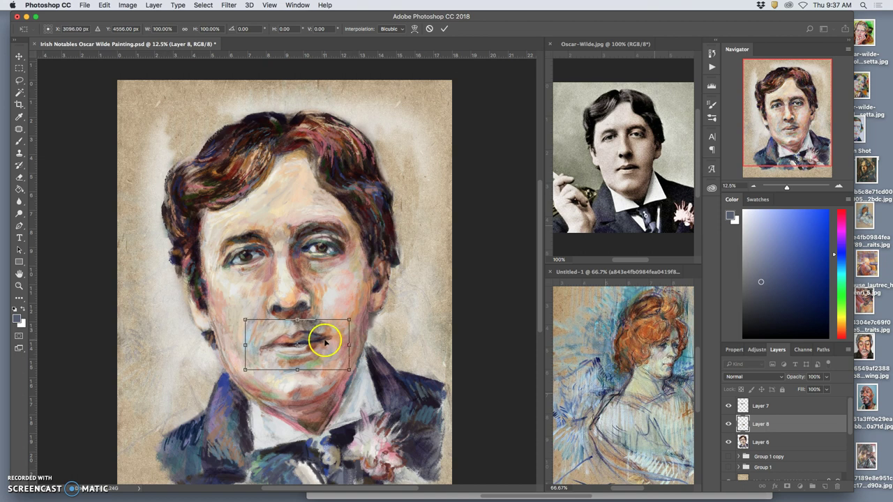
# Warp the copied mouth to reshape the lips and their corners, and apply the transform.
pyautogui.rightClick(319, 343)
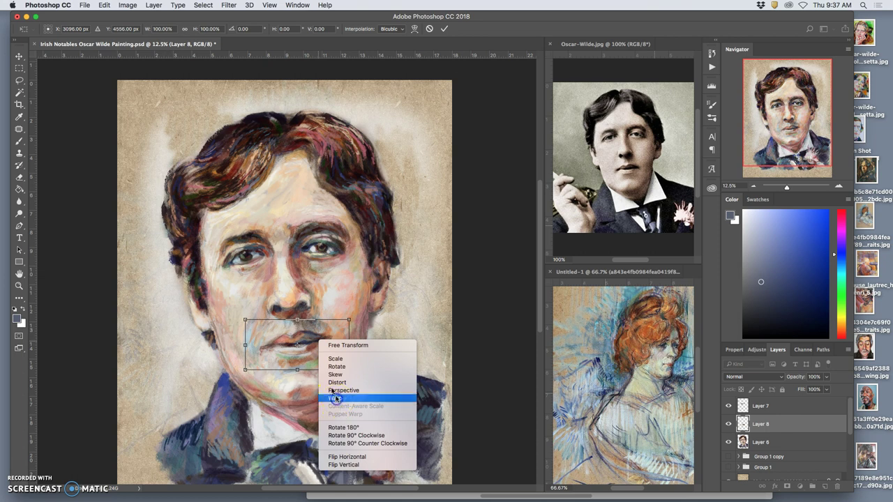
pyautogui.click(336, 398)
pyautogui.moveTo(288, 337)
pyautogui.mouseDown()
pyautogui.moveTo(255, 351)
pyautogui.moveTo(280, 349)
pyautogui.mouseUp()
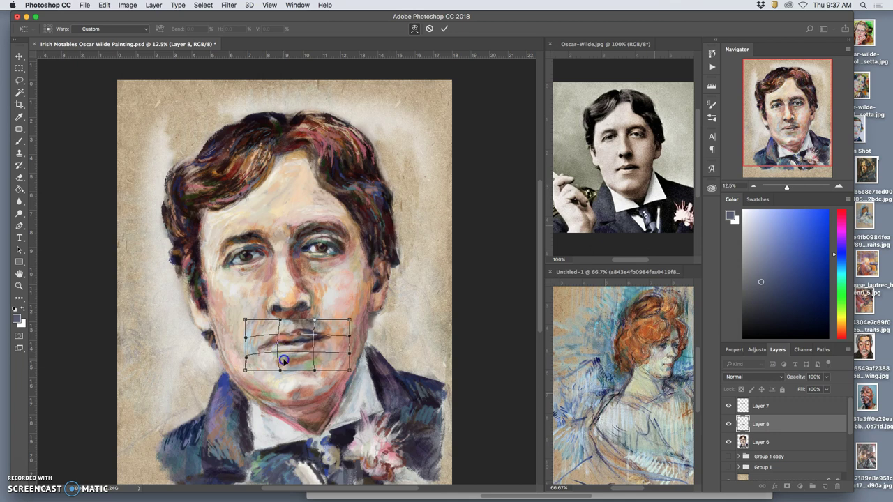
pyautogui.moveTo(298, 358); pyautogui.dragTo(320, 355)
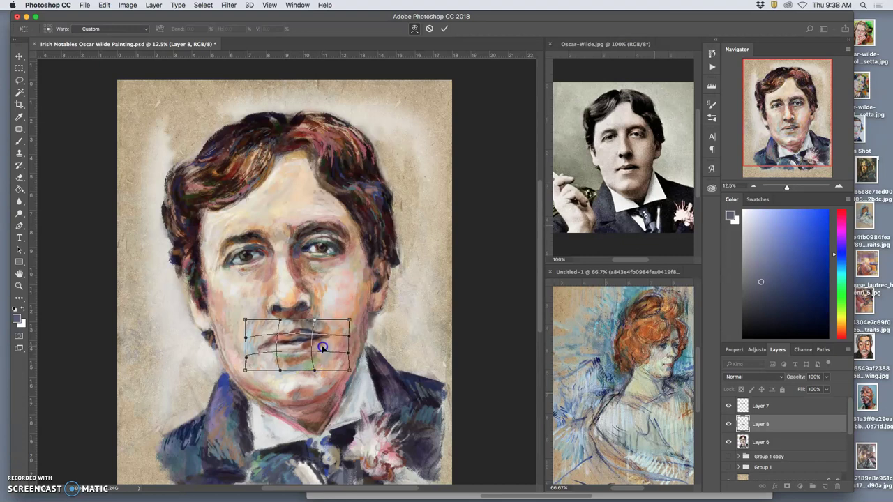
pyautogui.moveTo(339, 331); pyautogui.dragTo(337, 332)
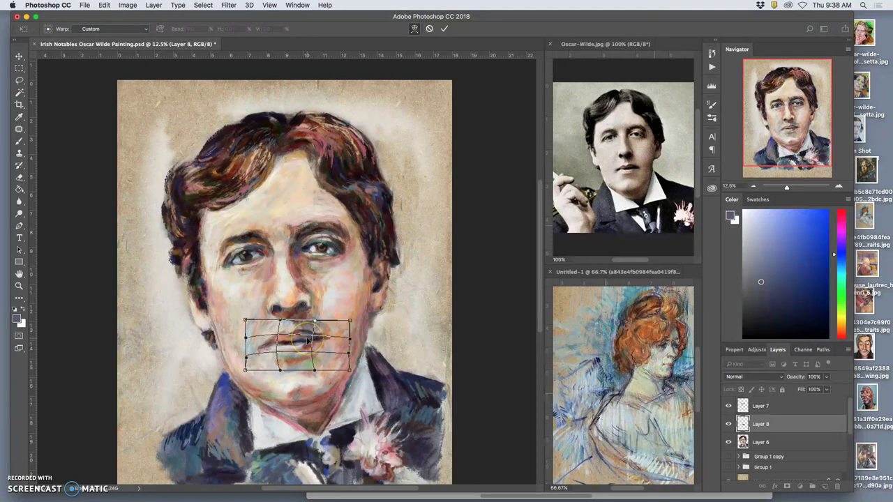
pyautogui.press('Return')
pyautogui.press('l')
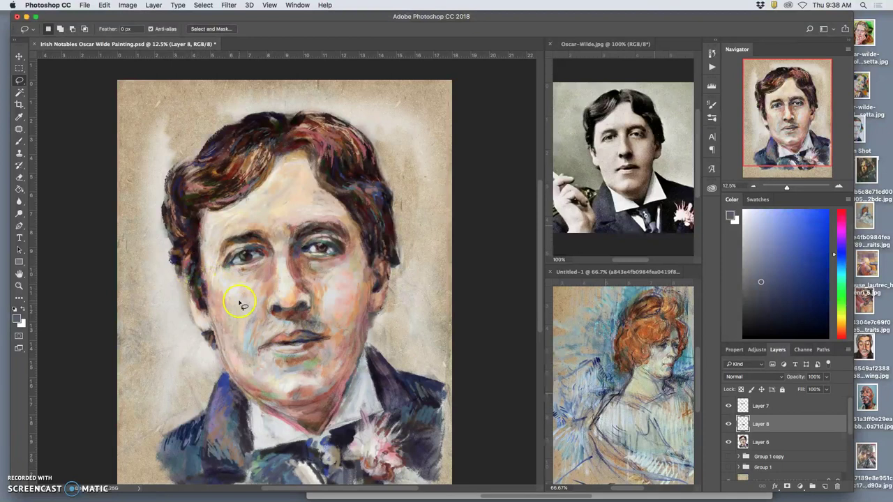
# Erase the edges of the mouth copy on Layer 8 with the Eraser to blend it into the face.
pyautogui.click(19, 177)
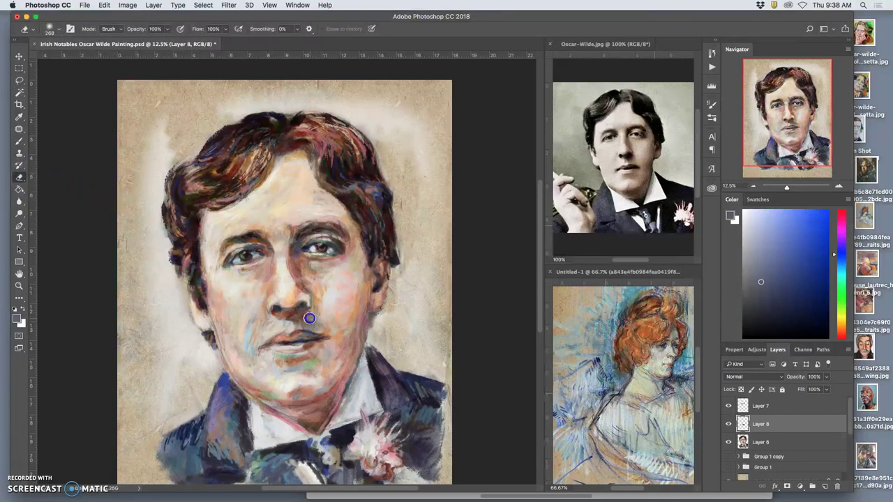
pyautogui.click(245, 342)
pyautogui.click(328, 365)
pyautogui.moveTo(328, 365)
pyautogui.mouseDown()
pyautogui.moveTo(347, 356)
pyautogui.moveTo(342, 348)
pyautogui.moveTo(327, 368)
pyautogui.moveTo(374, 357)
pyautogui.mouseUp()
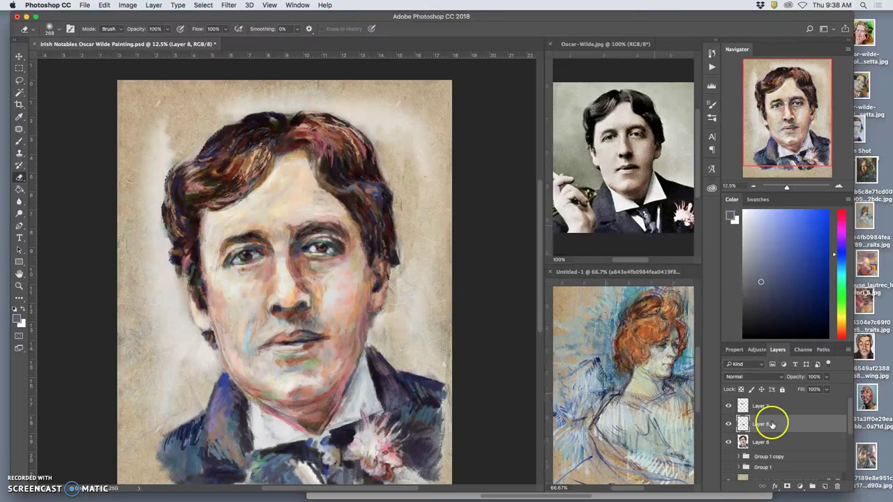
# Compare the original and corrected mouth by toggling Layer 8 off and on.
pyautogui.click(728, 424)
pyautogui.click(729, 424)
pyautogui.click(729, 424)
pyautogui.click(729, 424)
pyautogui.click(729, 424)
pyautogui.click(729, 424)
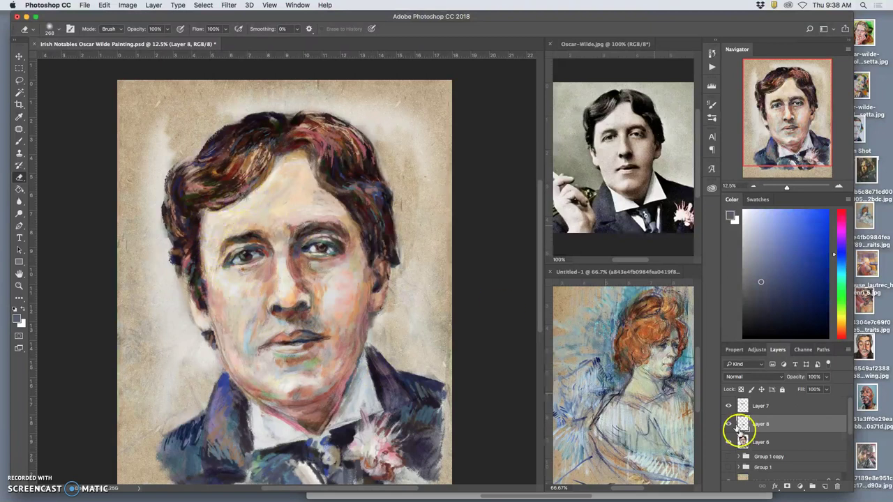
# Lasso the hair and upper forehead on Layer 6 and copy the selection to a new layer.
pyautogui.click(780, 441)
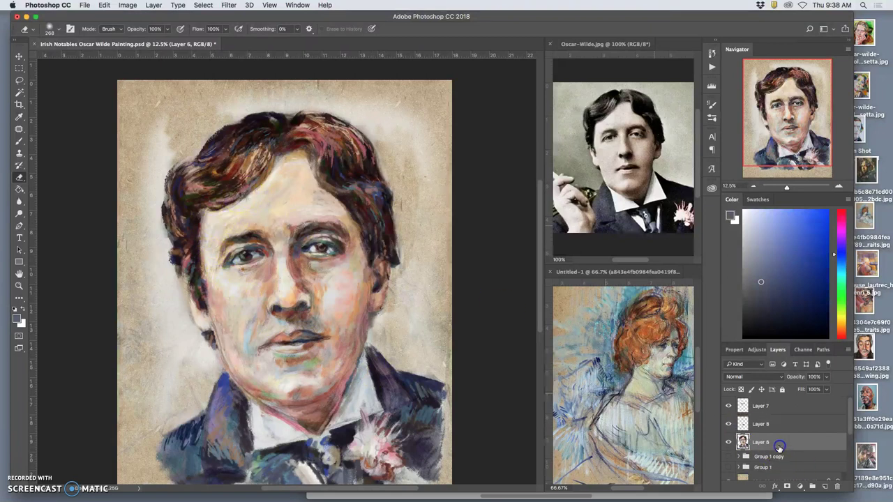
pyautogui.click(26, 83)
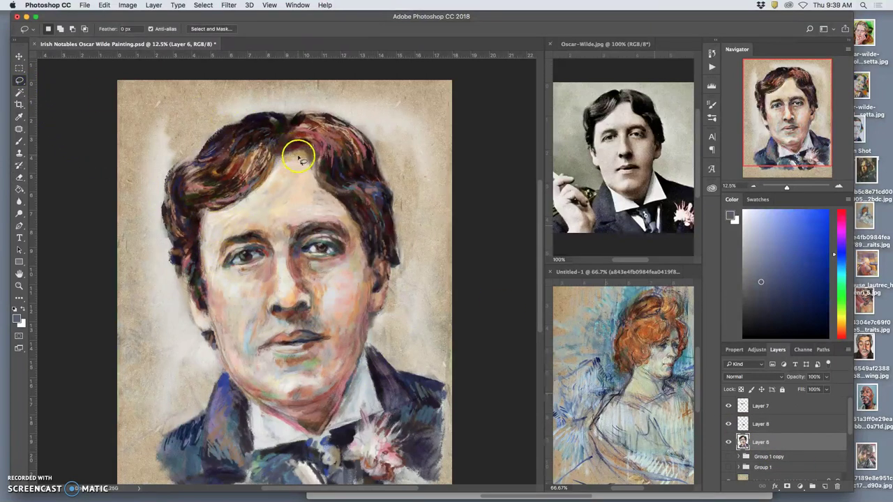
pyautogui.click(338, 176)
pyautogui.moveTo(341, 177)
pyautogui.mouseDown()
pyautogui.moveTo(365, 221)
pyautogui.moveTo(312, 197)
pyautogui.moveTo(215, 223)
pyautogui.mouseUp()
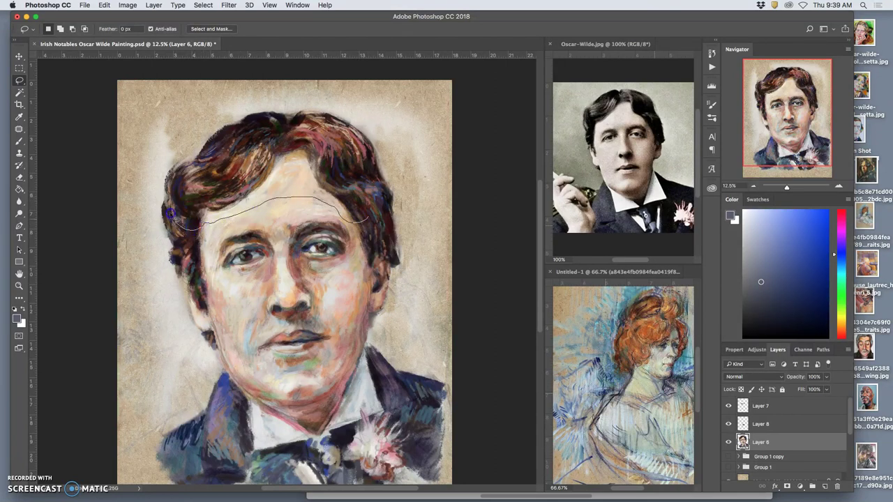
pyautogui.moveTo(167, 198)
pyautogui.mouseDown()
pyautogui.moveTo(196, 132)
pyautogui.moveTo(233, 110)
pyautogui.moveTo(328, 103)
pyautogui.moveTo(368, 120)
pyautogui.moveTo(398, 161)
pyautogui.moveTo(402, 213)
pyautogui.moveTo(377, 226)
pyautogui.mouseUp()
pyautogui.hotkey('ctrl', 'j')
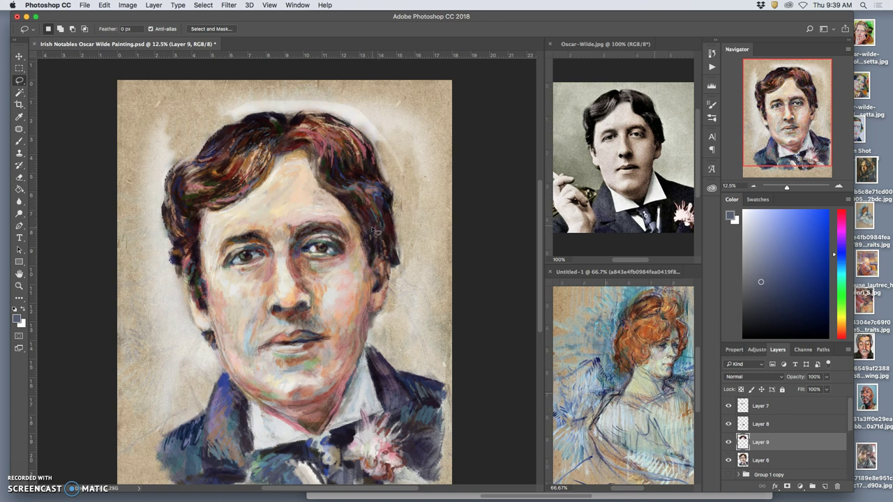
# Warp the copied hair on Layer 9 to reshape the fringe, hairline and forehead to match the reference photo.
pyautogui.hotkey('ctrl', 't')
pyautogui.rightClick(325, 165)
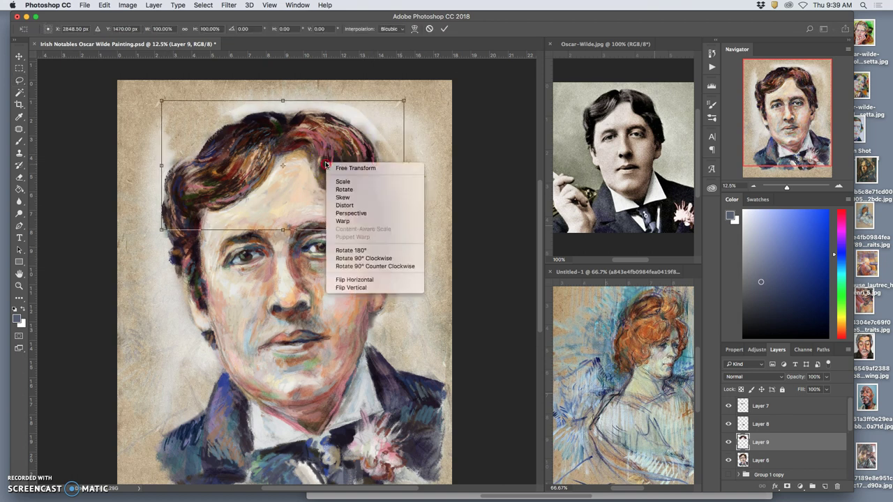
pyautogui.click(343, 221)
pyautogui.moveTo(267, 183); pyautogui.dragTo(224, 198)
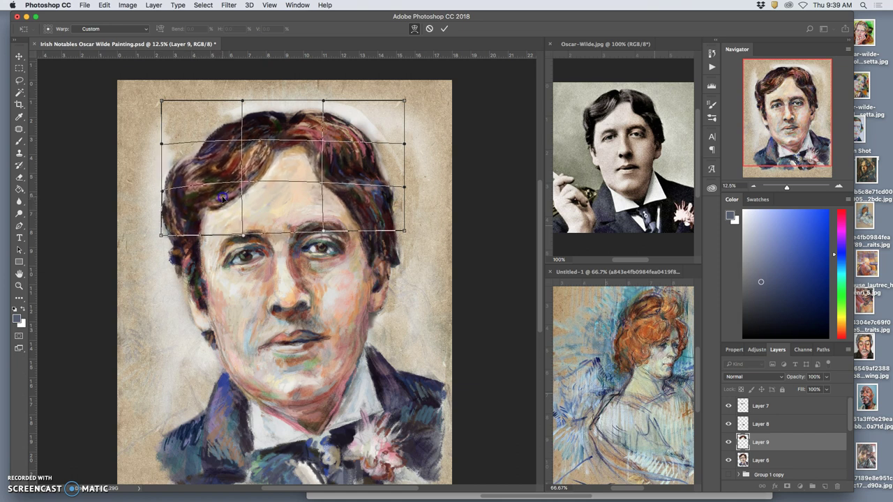
pyautogui.moveTo(305, 148); pyautogui.dragTo(310, 143)
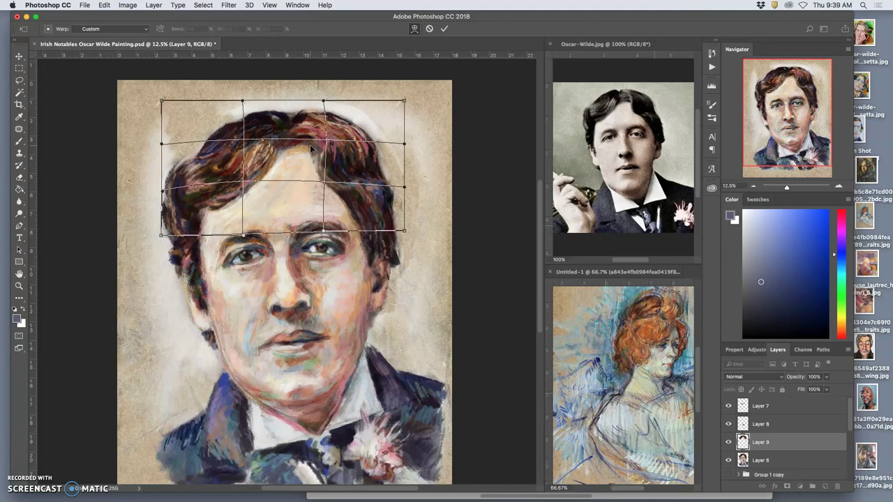
pyautogui.moveTo(312, 149); pyautogui.dragTo(312, 150)
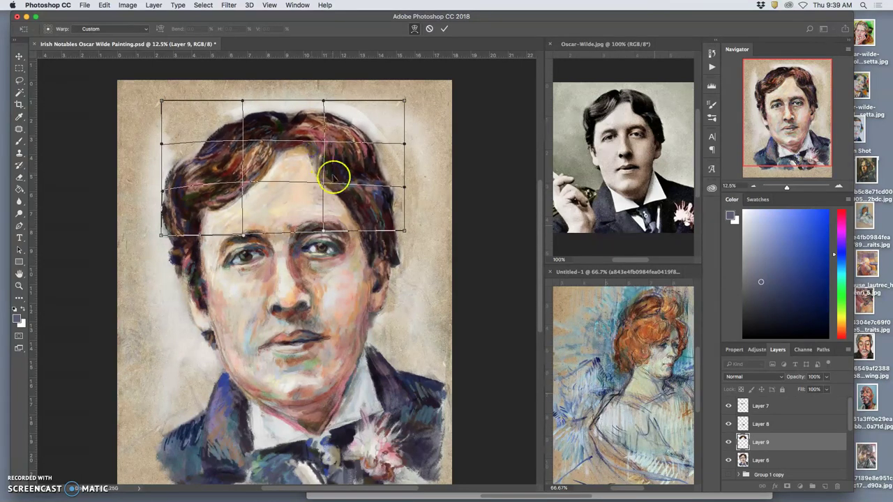
pyautogui.moveTo(354, 218); pyautogui.dragTo(319, 178)
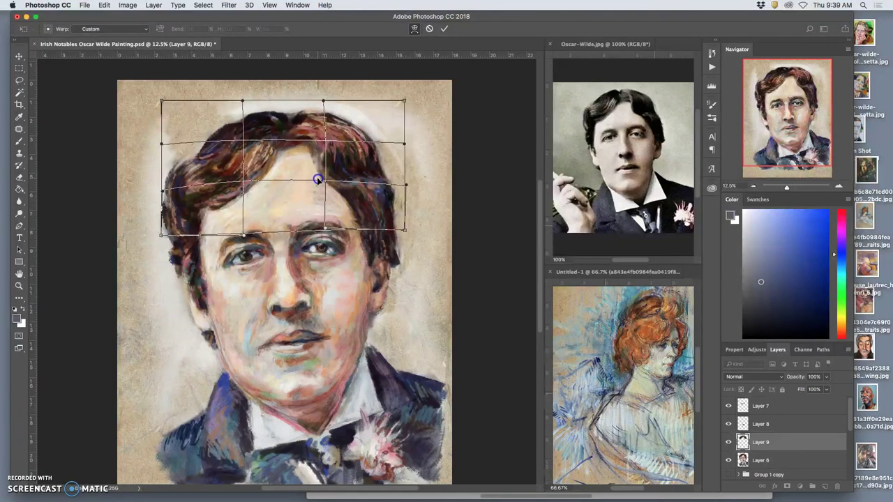
# Warp the crown and upper sides of the copied hair slightly inward, and apply the transform.
pyautogui.moveTo(349, 159); pyautogui.dragTo(360, 135)
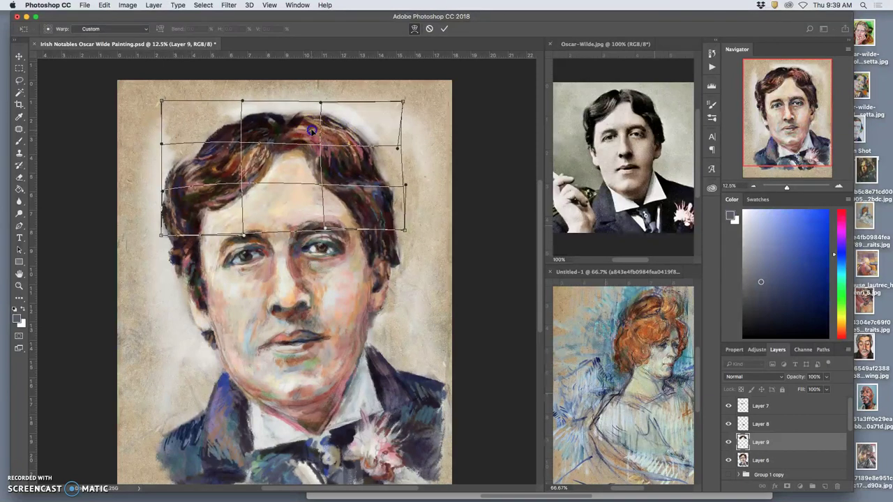
pyautogui.click(365, 150)
pyautogui.click(367, 162)
pyautogui.moveTo(267, 153); pyautogui.dragTo(183, 113)
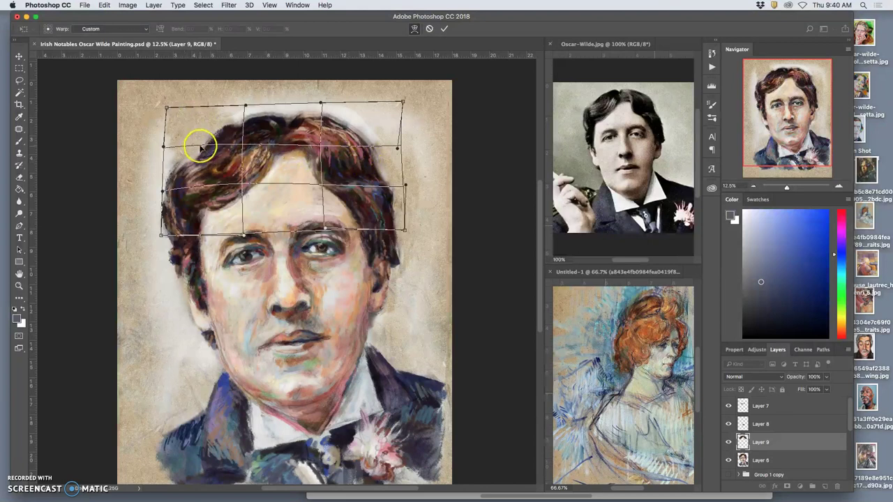
pyautogui.moveTo(201, 141); pyautogui.dragTo(198, 142)
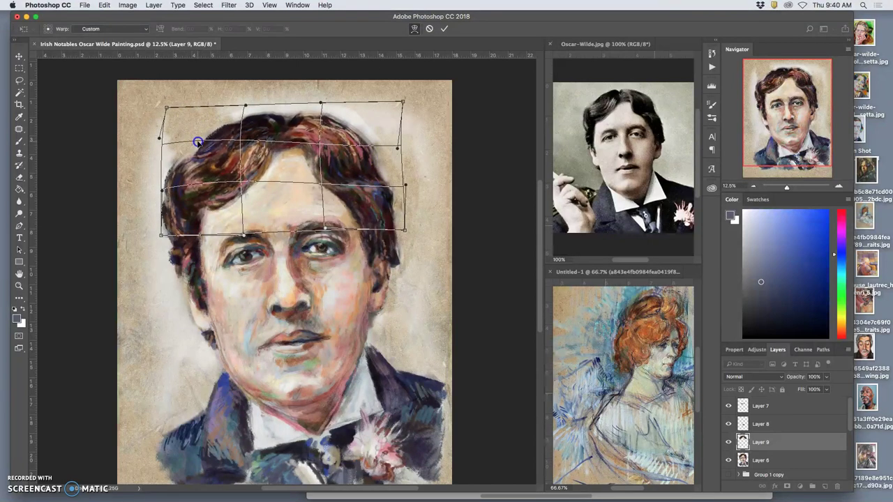
pyautogui.doubleClick(219, 150)
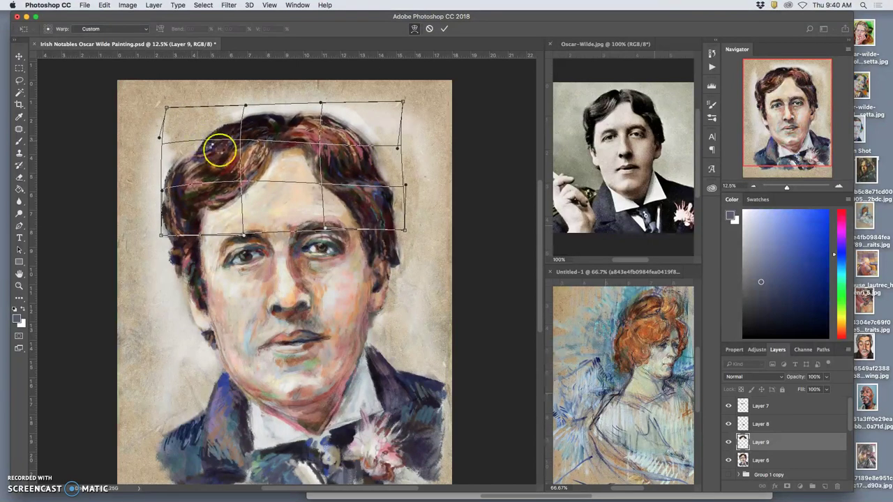
# Compare the original and reshaped hair by toggling Layer 9 off and on.
pyautogui.click(728, 444)
pyautogui.click(728, 443)
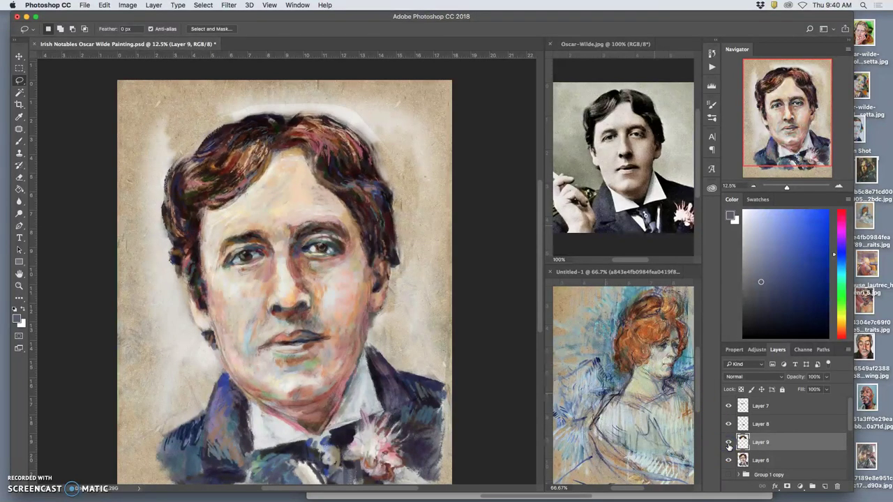
pyautogui.click(728, 443)
pyautogui.click(727, 444)
pyautogui.click(727, 443)
# Hide Layer 6 and erase the forehead edge and pale background around the hair copy on Layer 9 with the Eraser.
pyautogui.click(728, 444)
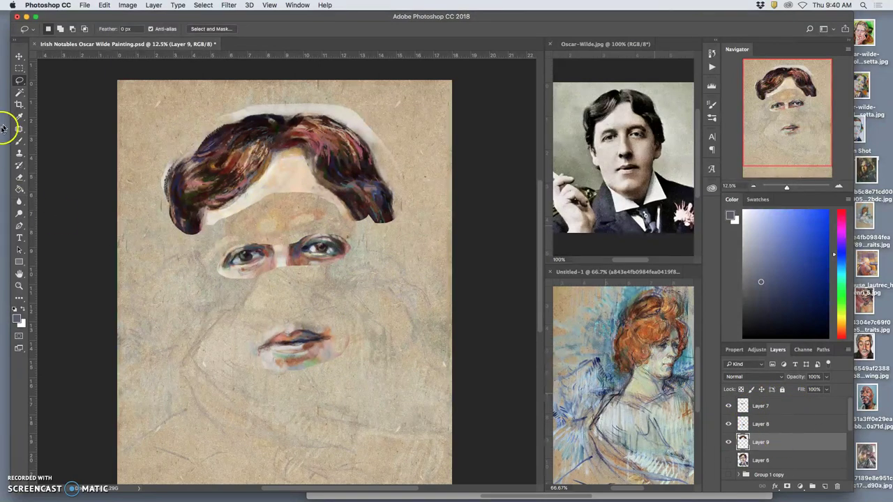
pyautogui.click(19, 176)
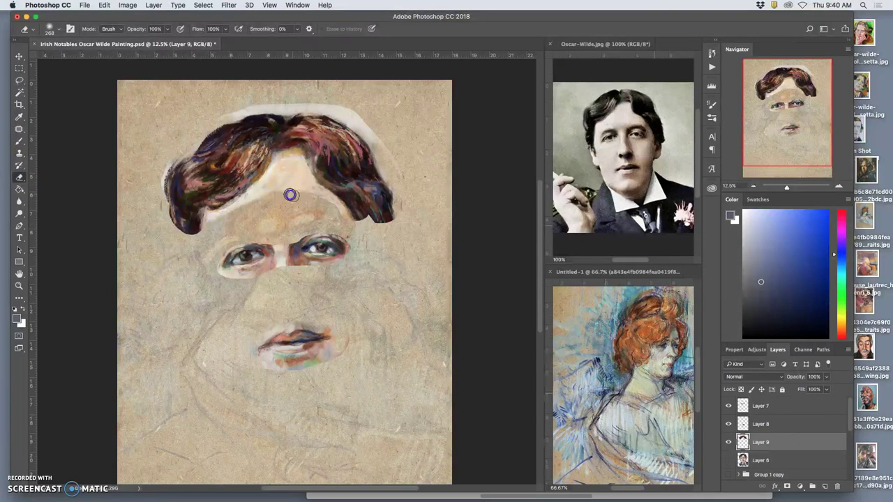
pyautogui.moveTo(338, 215)
pyautogui.mouseDown()
pyautogui.moveTo(391, 172)
pyautogui.moveTo(407, 172)
pyautogui.moveTo(361, 112)
pyautogui.mouseUp()
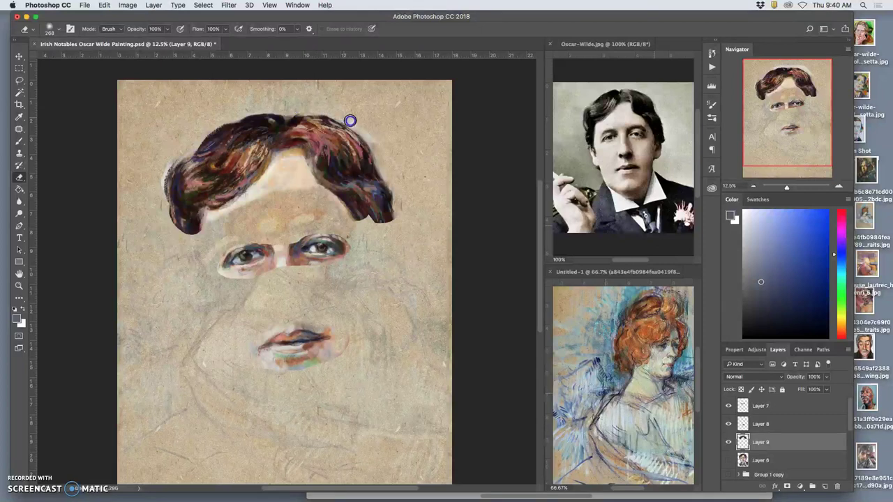
pyautogui.moveTo(183, 146)
pyautogui.mouseDown()
pyautogui.moveTo(158, 175)
pyautogui.moveTo(168, 161)
pyautogui.moveTo(159, 187)
pyautogui.mouseUp()
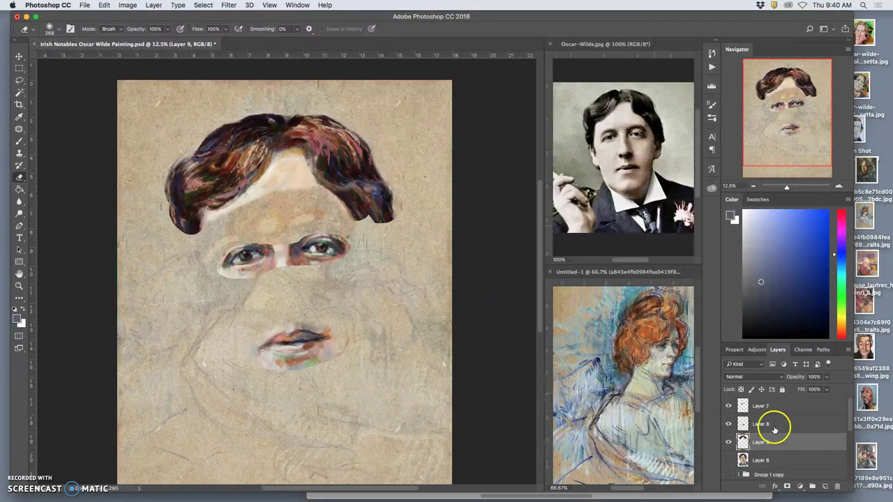
# Merge Layer 7, Layer 8 and Layer 9 into a single layer.
pyautogui.click(770, 426)
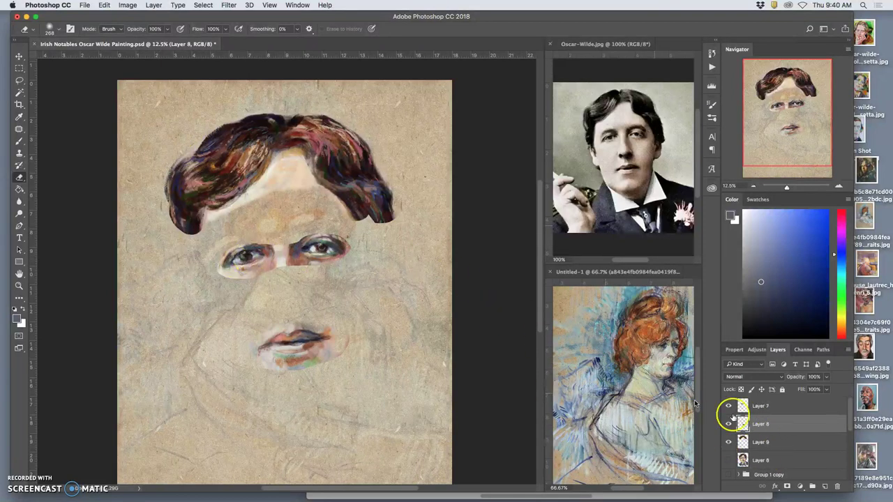
pyautogui.click(768, 440)
pyautogui.keyDown('shift'); pyautogui.click(770, 409); pyautogui.keyUp('shift')
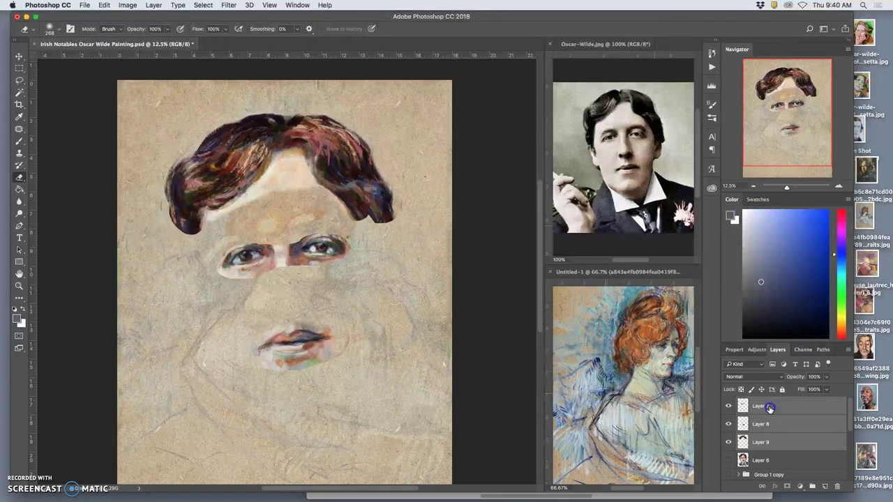
pyautogui.press('super+e')
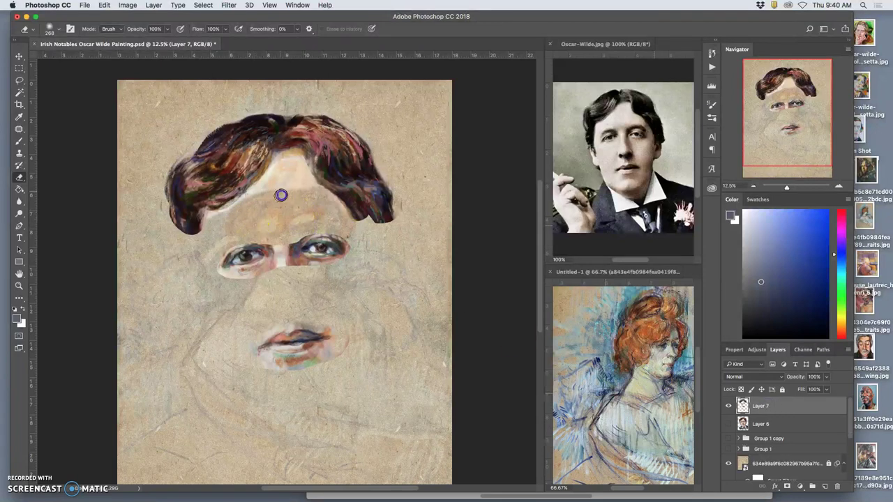
# Erase the hard edges of the forehead and eye patches on merged Layer 7, and check the blend by toggling Layer 6.
pyautogui.moveTo(290, 203); pyautogui.dragTo(220, 253)
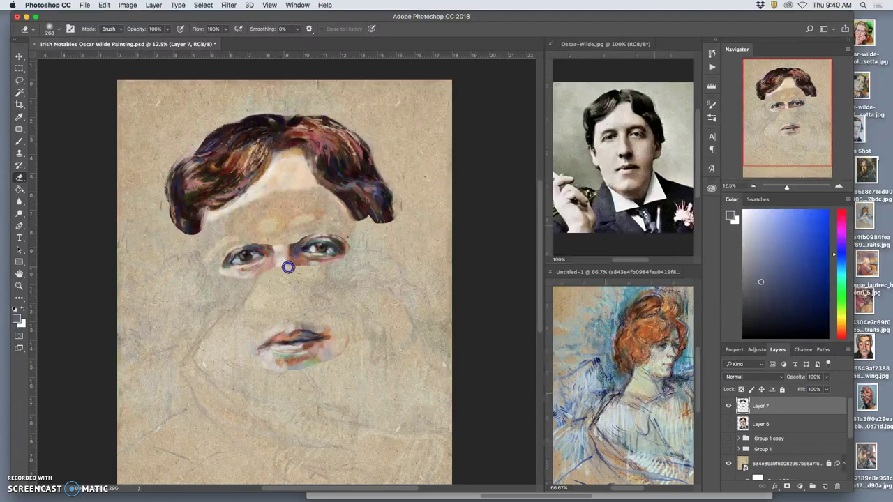
pyautogui.moveTo(324, 263); pyautogui.dragTo(317, 265)
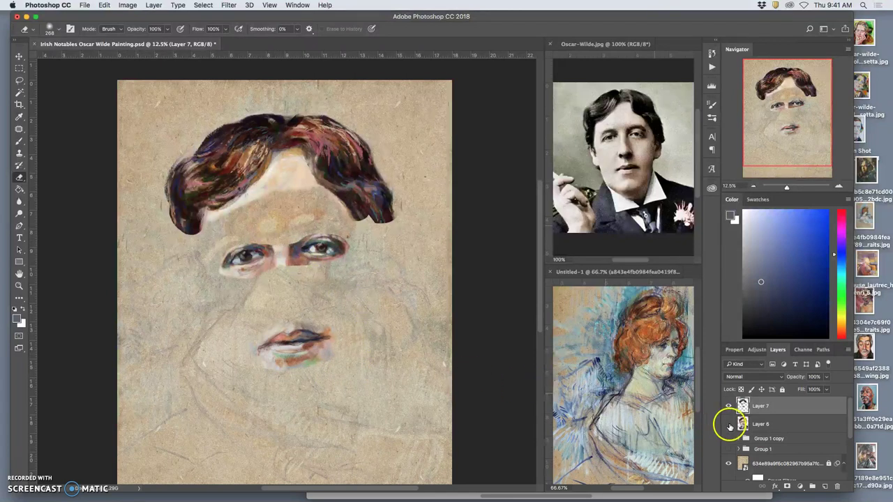
pyautogui.click(729, 424)
pyautogui.click(729, 424)
pyautogui.click(729, 424)
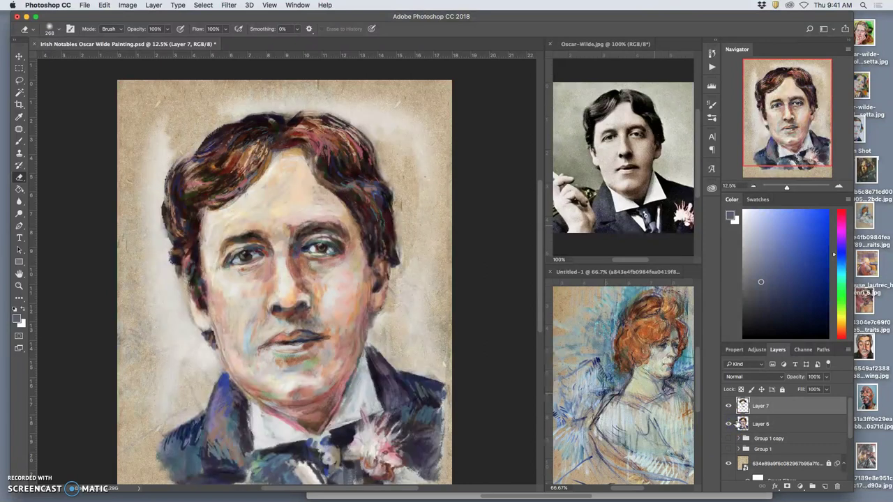
# Delete the flattened portrait on Layer 6.
pyautogui.click(742, 424)
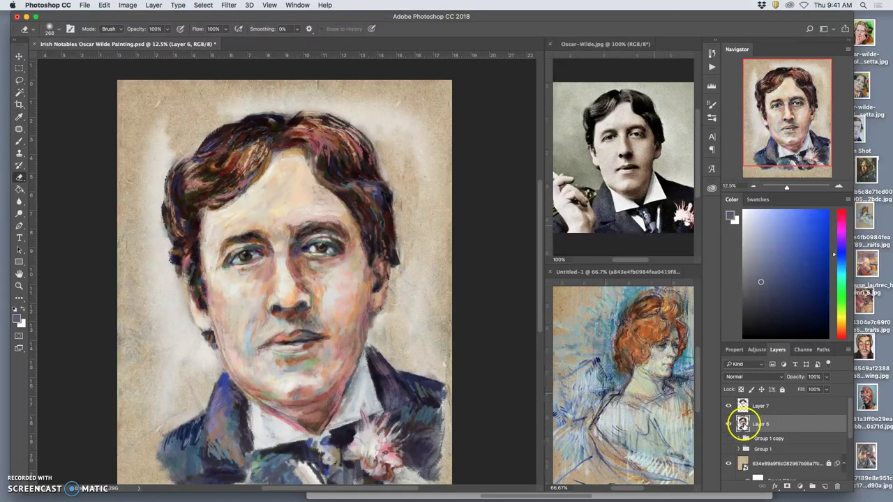
pyautogui.click(729, 424)
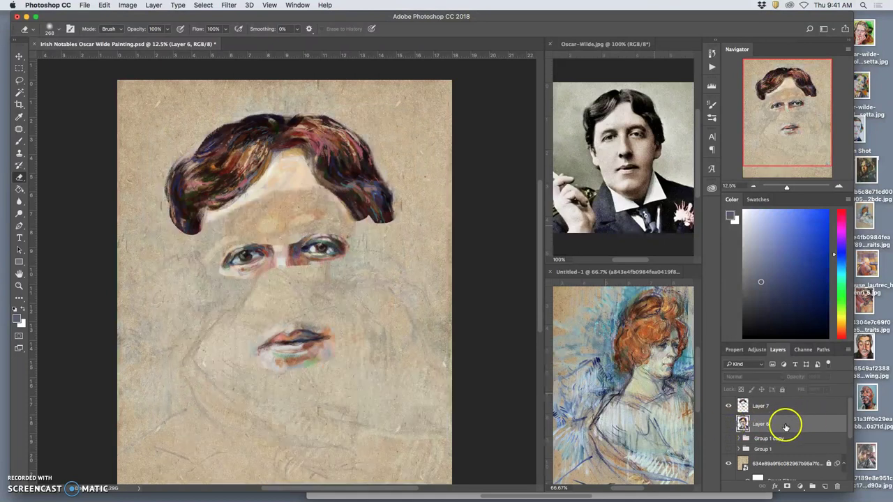
pyautogui.press('Delete')
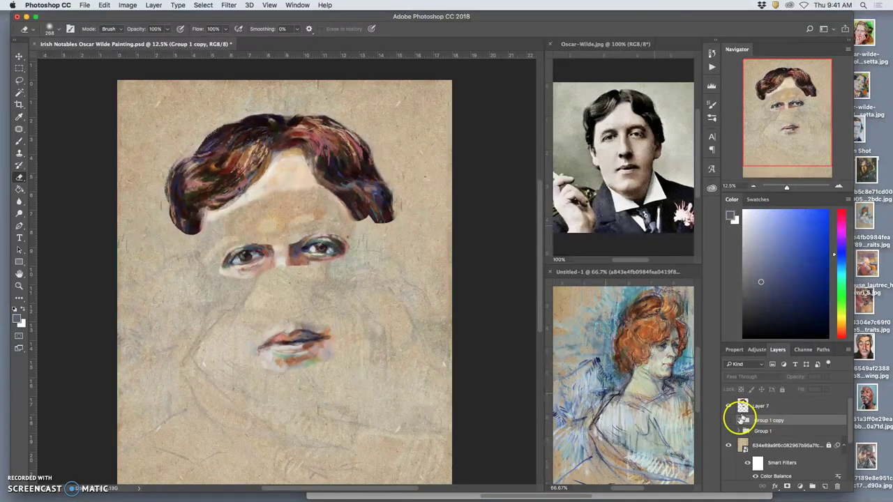
# Show Group 1 copy and hide the base painting layer inside it.
pyautogui.click(729, 421)
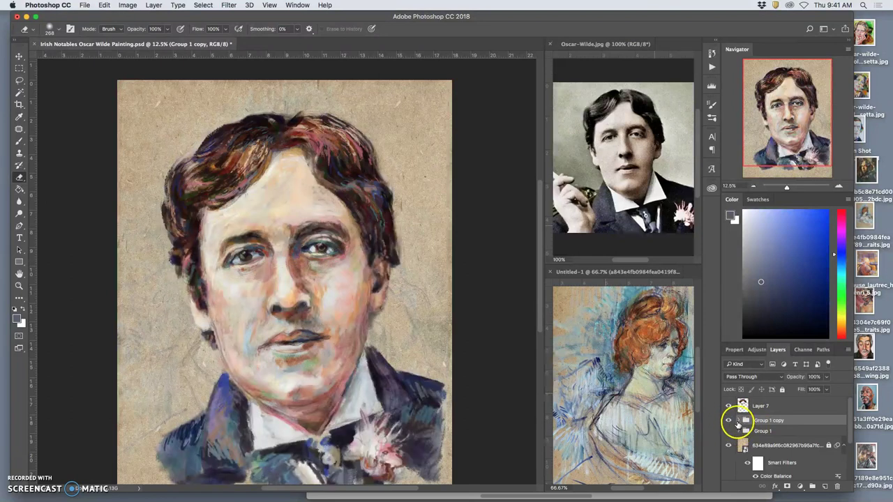
pyautogui.click(739, 422)
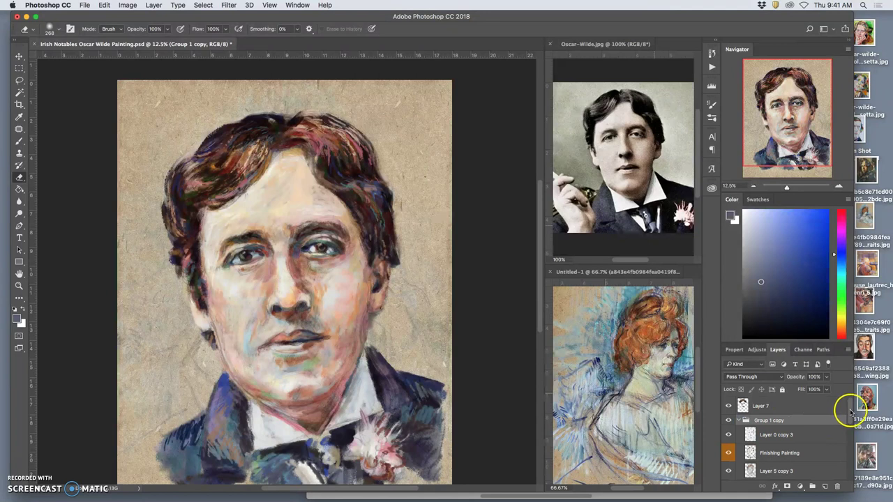
pyautogui.scroll(-4, 851, 413)
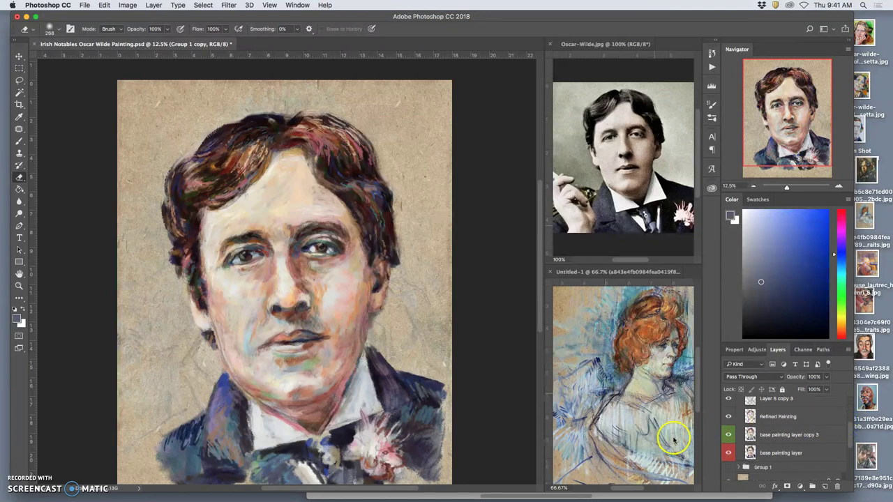
pyautogui.click(730, 453)
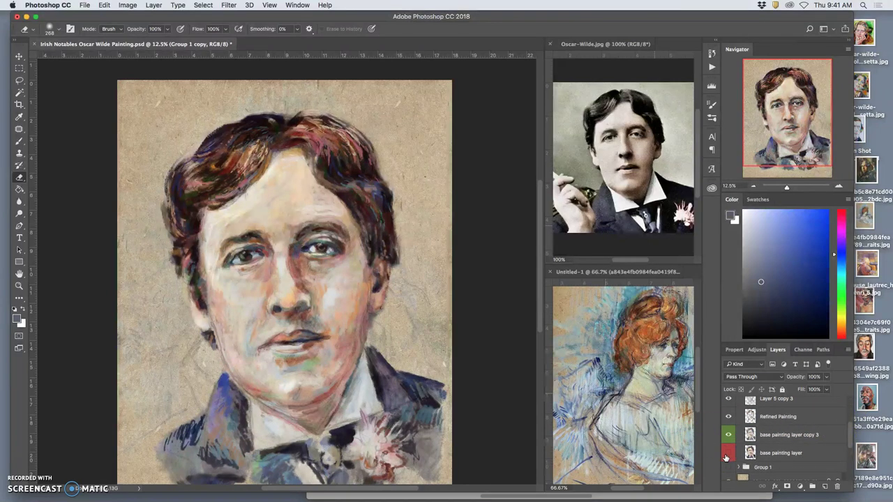
# Save the painting document.
pyautogui.press('cmd+s')
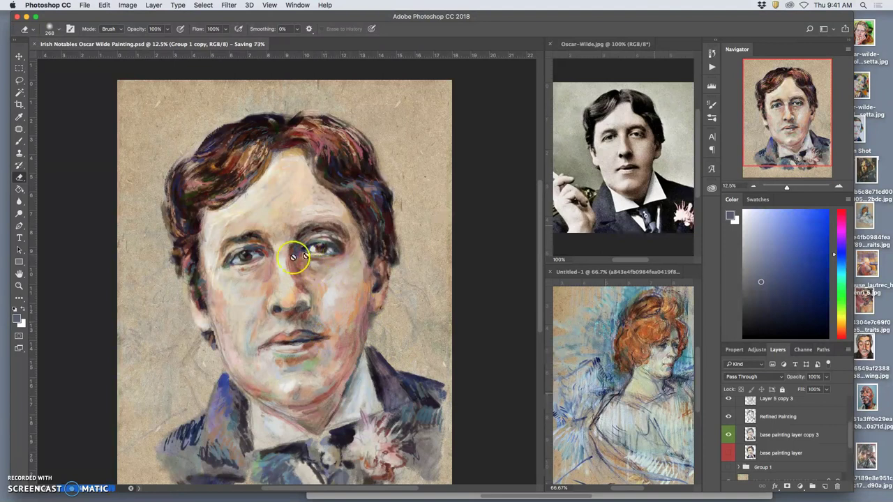
pyautogui.scroll(-2, 342, 300)
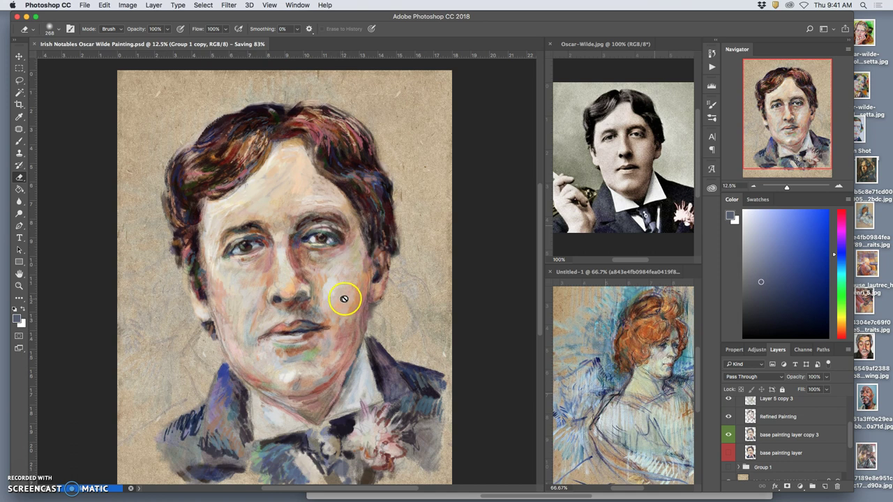
pyautogui.scroll(-2, 348, 298)
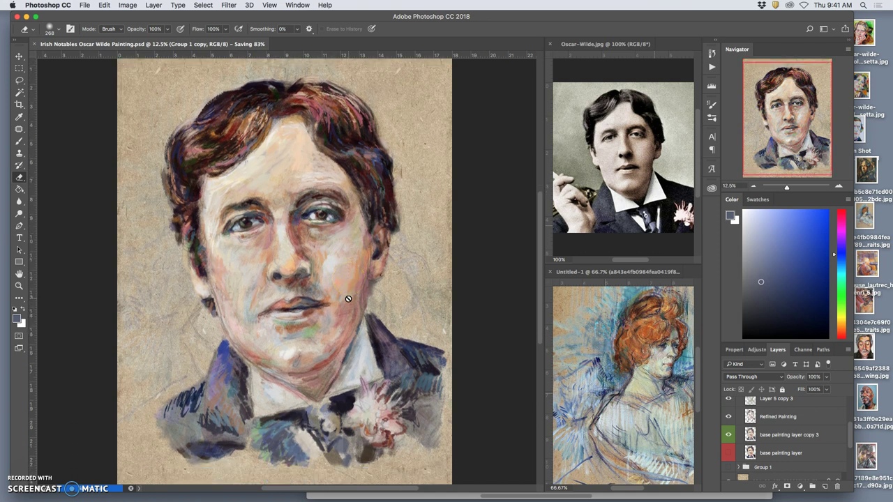
pyautogui.moveTo(314, 168)
pyautogui.mouseDown()
pyautogui.moveTo(218, 141)
pyautogui.moveTo(356, 203)
pyautogui.mouseUp()
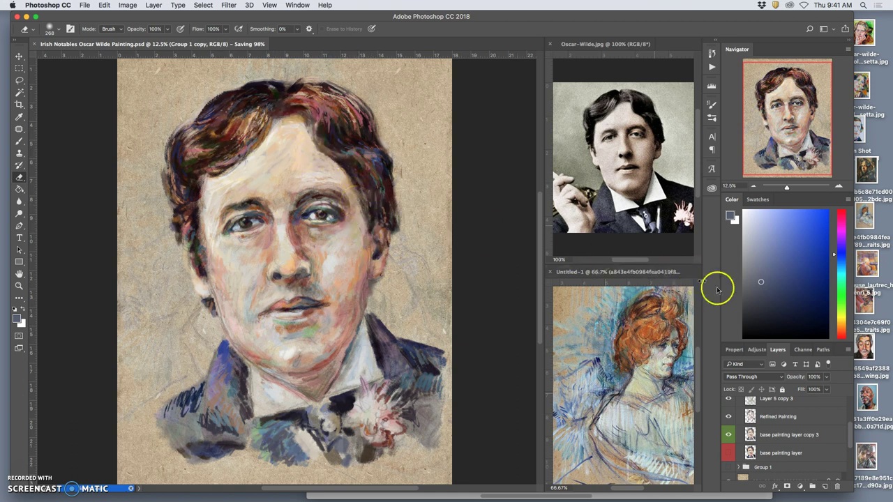
# Compare the portrait with and without the merged corrections by toggling Layer 7 off and on.
pyautogui.scroll(4, 799, 410)
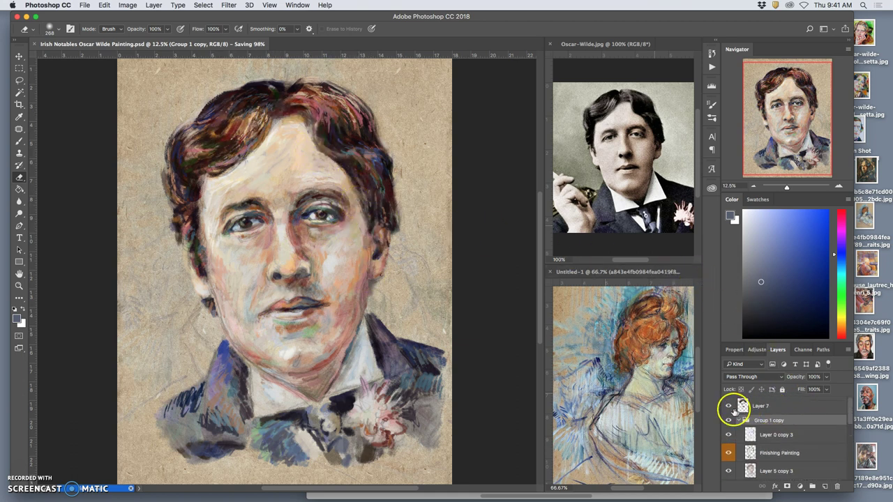
pyautogui.click(729, 406)
pyautogui.click(728, 406)
pyautogui.click(728, 406)
pyautogui.click(729, 406)
pyautogui.click(729, 406)
pyautogui.click(729, 407)
# Try lowering the opacity of Layer 7 to about 55%, and restore it to 100%.
pyautogui.click(775, 408)
pyautogui.click(827, 376)
pyautogui.moveTo(835, 389); pyautogui.dragTo(817, 389)
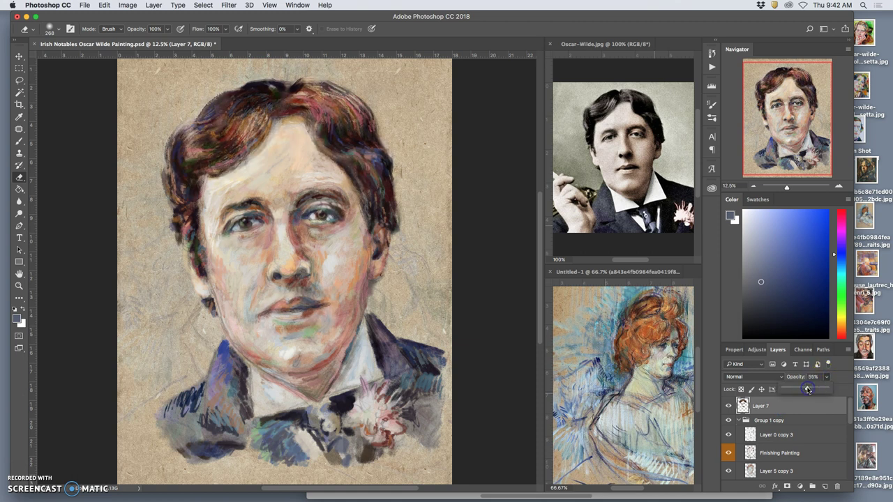
pyautogui.moveTo(826, 388); pyautogui.dragTo(839, 388)
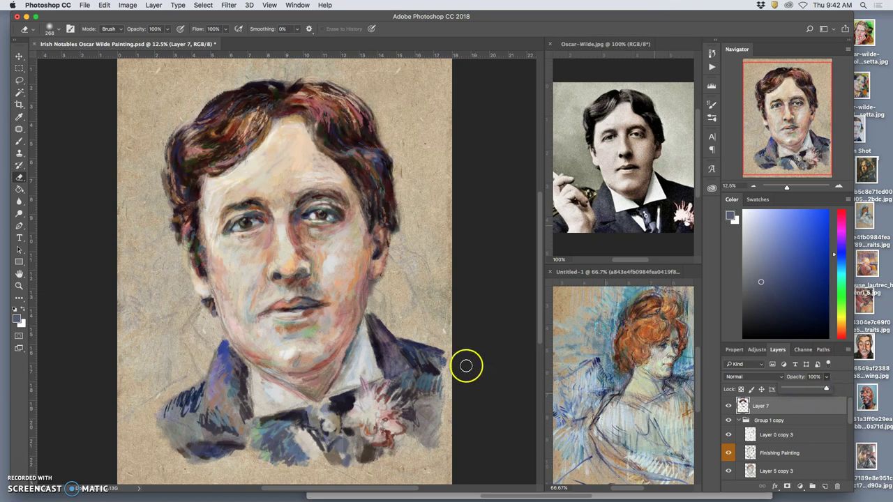
# Lock Layer 7 completely and select the Finishing Painting layer in Group 1 copy.
pyautogui.click(772, 454)
pyautogui.click(780, 406)
pyautogui.click(783, 391)
pyautogui.click(784, 453)
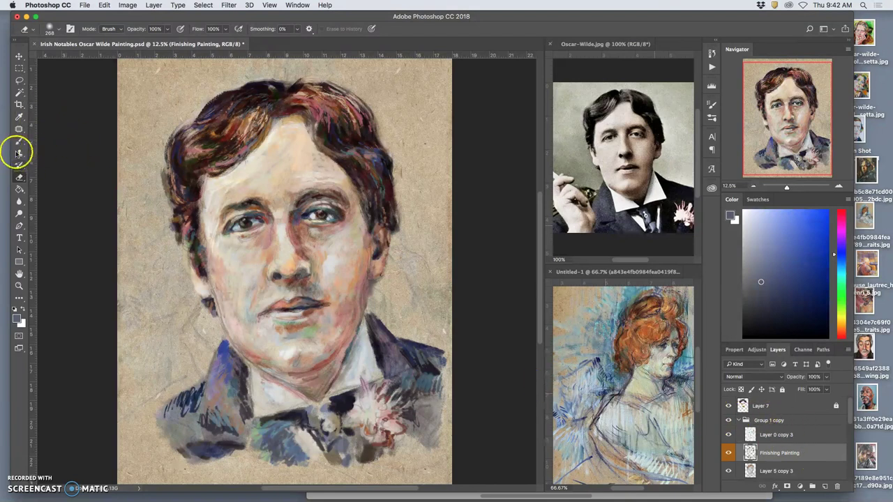
# With the Brush, sample a pale skin tone from the forehead and paint strokes along both sides of the face.
pyautogui.click(19, 143)
pyautogui.keyDown('alt'); pyautogui.click(217, 208); pyautogui.keyUp('alt')
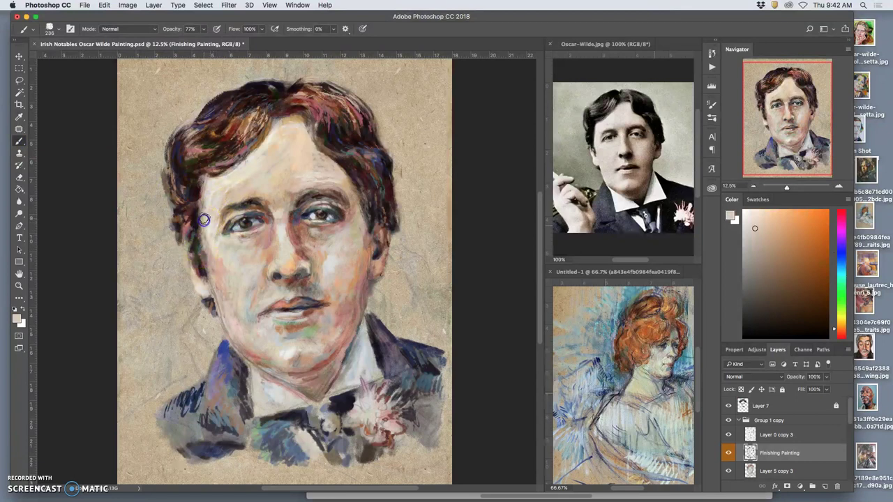
pyautogui.moveTo(202, 244); pyautogui.dragTo(201, 213)
pyautogui.moveTo(213, 265); pyautogui.dragTo(231, 308)
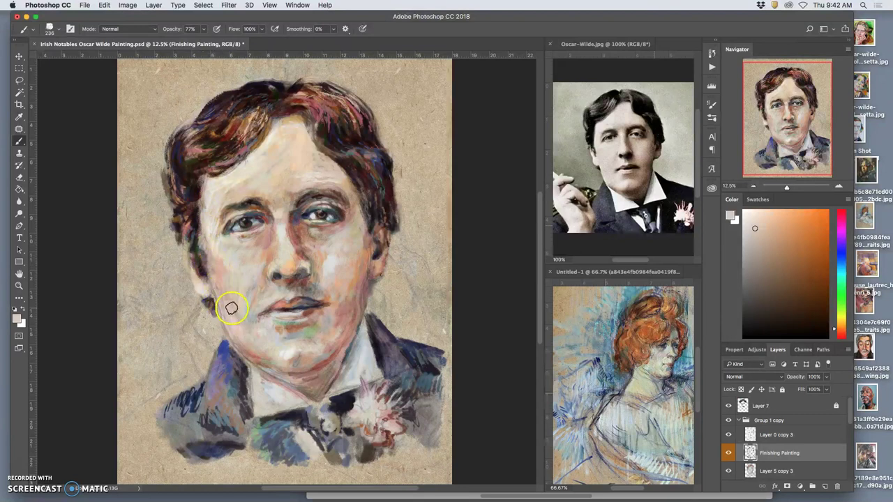
pyautogui.moveTo(364, 219)
pyautogui.mouseDown()
pyautogui.moveTo(376, 201)
pyautogui.moveTo(387, 198)
pyautogui.moveTo(377, 233)
pyautogui.moveTo(371, 207)
pyautogui.moveTo(369, 241)
pyautogui.mouseUp()
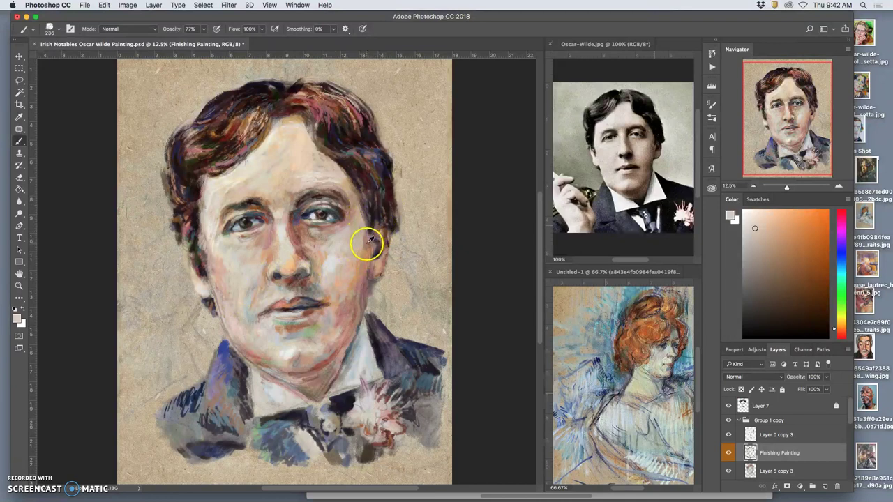
# Sample a reddish skin tone near the ear and blend strokes over the temple, cheek and jaw, continuing down to the lapel.
pyautogui.keyDown('alt'); pyautogui.click(367, 243); pyautogui.keyUp('alt')
pyautogui.moveTo(356, 194)
pyautogui.mouseDown()
pyautogui.moveTo(365, 192)
pyautogui.moveTo(357, 191)
pyautogui.moveTo(355, 274)
pyautogui.moveTo(343, 298)
pyautogui.moveTo(358, 247)
pyautogui.moveTo(344, 260)
pyautogui.moveTo(354, 215)
pyautogui.mouseUp()
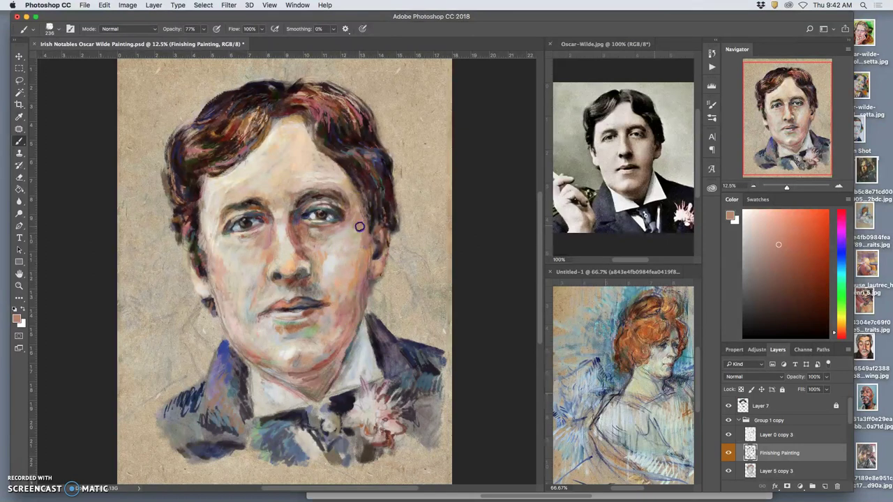
pyautogui.moveTo(354, 263); pyautogui.dragTo(328, 319)
pyautogui.click(356, 234)
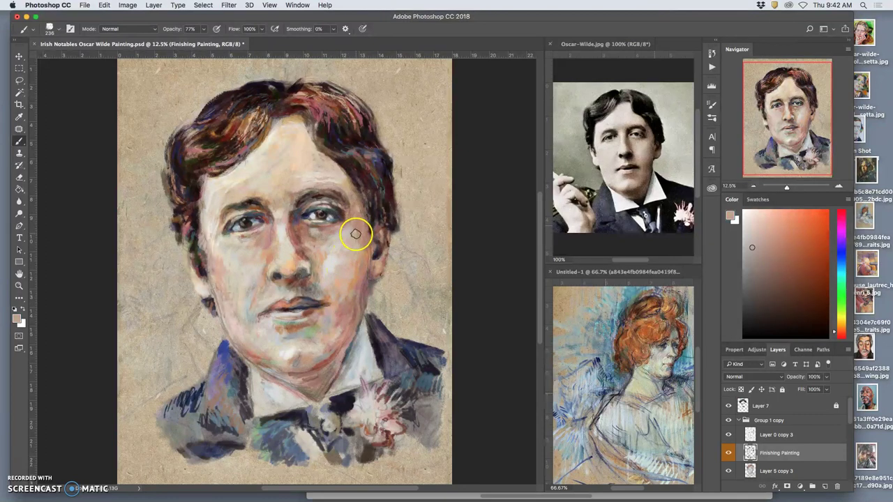
pyautogui.moveTo(355, 218)
pyautogui.mouseDown()
pyautogui.moveTo(350, 234)
pyautogui.moveTo(353, 215)
pyautogui.mouseUp()
pyautogui.moveTo(363, 316)
pyautogui.mouseDown()
pyautogui.moveTo(341, 283)
pyautogui.moveTo(357, 250)
pyautogui.moveTo(387, 229)
pyautogui.moveTo(385, 336)
pyautogui.moveTo(293, 362)
pyautogui.moveTo(337, 362)
pyautogui.moveTo(304, 407)
pyautogui.moveTo(212, 414)
pyautogui.moveTo(223, 383)
pyautogui.mouseUp()
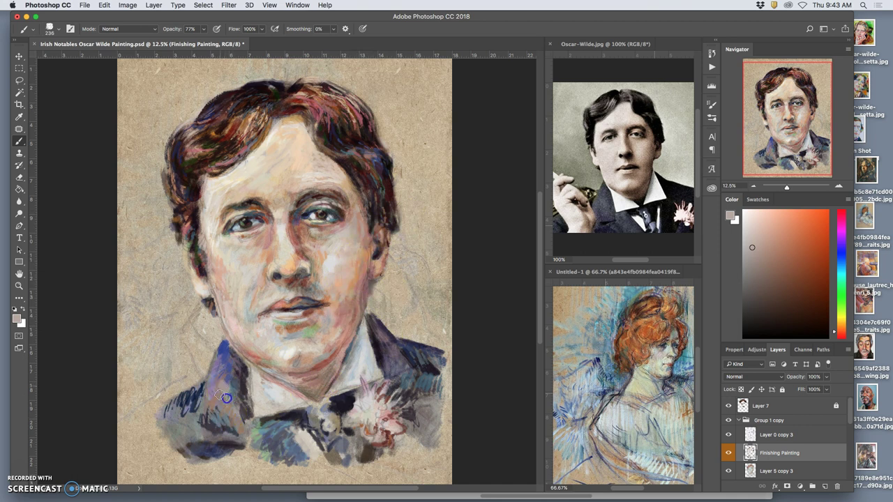
# Sample grey-green from the clothing below the collar and paint strokes across the tie area and the jacket's left shoulder.
pyautogui.keyDown('alt'); pyautogui.click(265, 434); pyautogui.keyUp('alt')
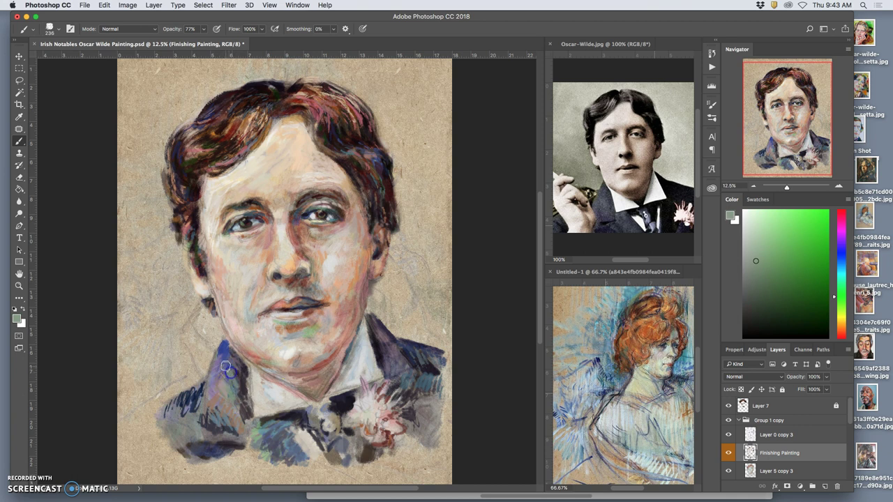
pyautogui.moveTo(248, 436)
pyautogui.mouseDown()
pyautogui.moveTo(306, 440)
pyautogui.moveTo(443, 419)
pyautogui.moveTo(331, 438)
pyautogui.mouseUp()
pyautogui.moveTo(192, 405); pyautogui.dragTo(220, 388)
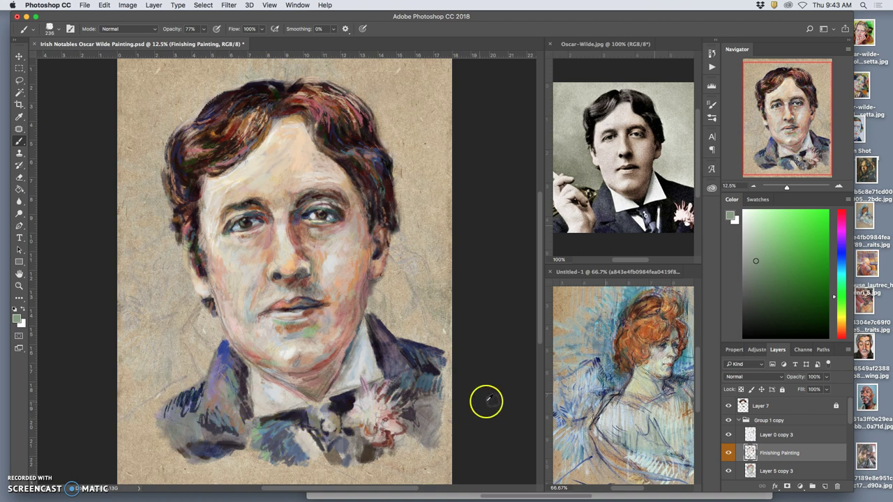
# Sample blue and warm grey from the red-haired woman's reference painting and add strokes of each to the jacket's left shoulder.
pyautogui.moveTo(588, 401); pyautogui.dragTo(576, 409)
pyautogui.moveTo(209, 406)
pyautogui.mouseDown()
pyautogui.moveTo(193, 421)
pyautogui.moveTo(183, 414)
pyautogui.moveTo(166, 425)
pyautogui.moveTo(192, 411)
pyautogui.mouseUp()
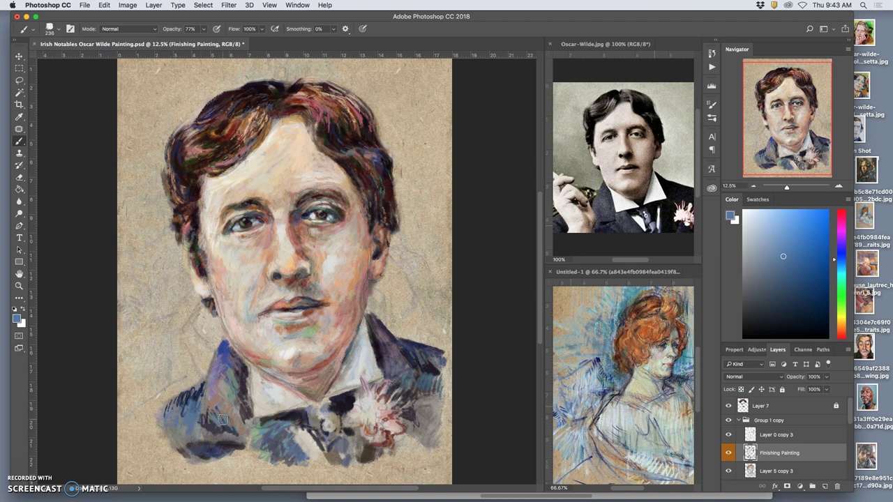
pyautogui.keyDown('alt'); pyautogui.click(680, 401); pyautogui.keyUp('alt')
pyautogui.moveTo(232, 431); pyautogui.dragTo(201, 399)
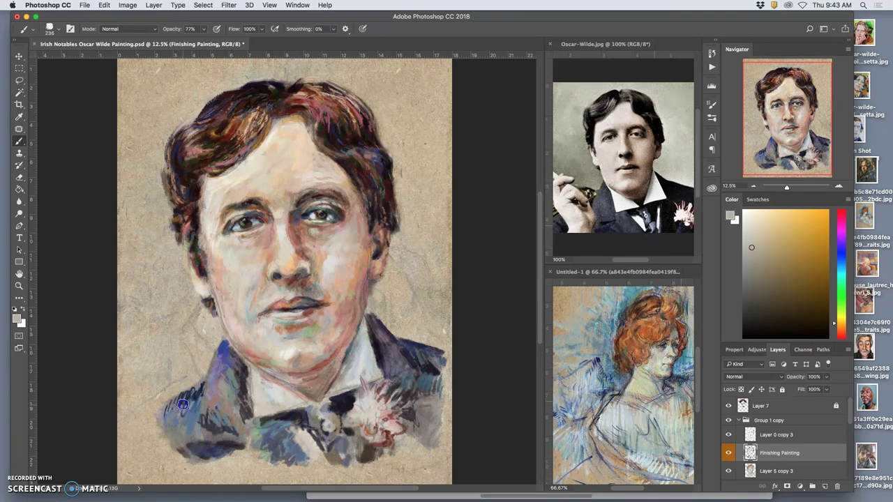
pyautogui.moveTo(189, 411); pyautogui.dragTo(187, 429)
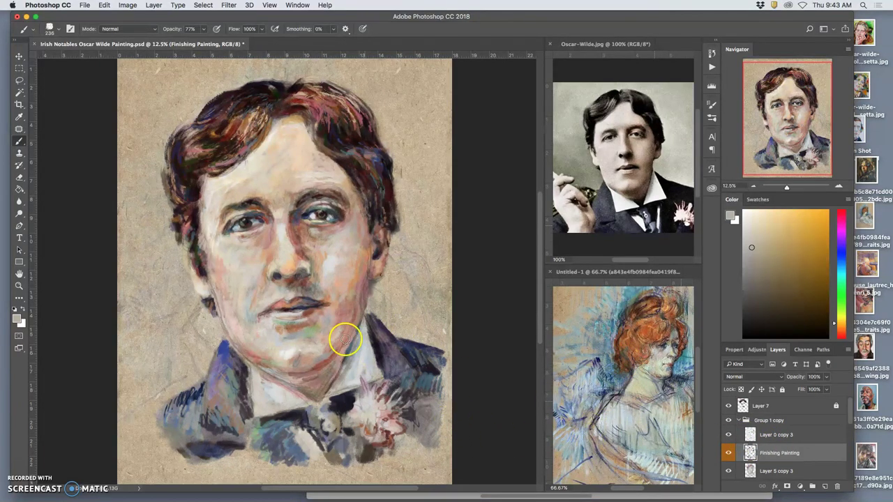
# Compare the portrait with the paper texture layer and Layer 4 hidden, and show both layers again.
pyautogui.moveTo(849, 413); pyautogui.dragTo(846, 474)
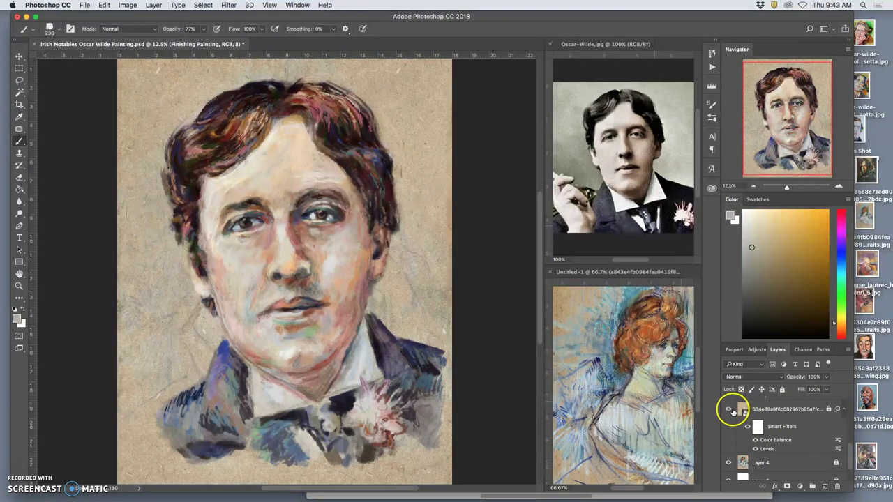
pyautogui.click(728, 409)
pyautogui.click(728, 462)
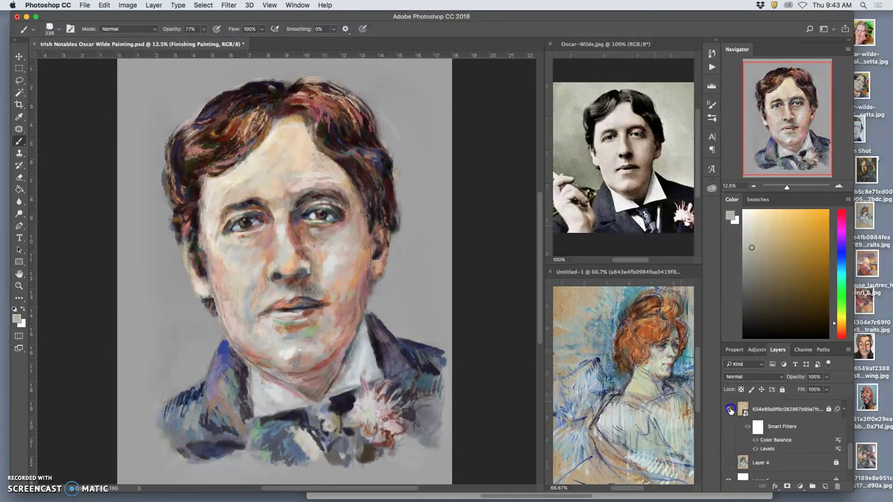
pyautogui.click(729, 409)
pyautogui.click(728, 464)
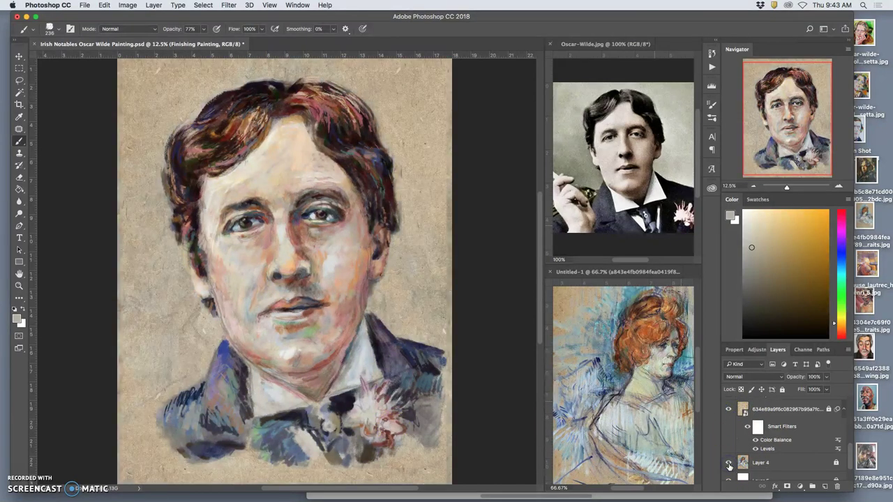
# Unlock Layer 4 and try the Soft Light and Normal blend modes on it.
pyautogui.click(773, 462)
pyautogui.click(793, 418)
pyautogui.click(835, 462)
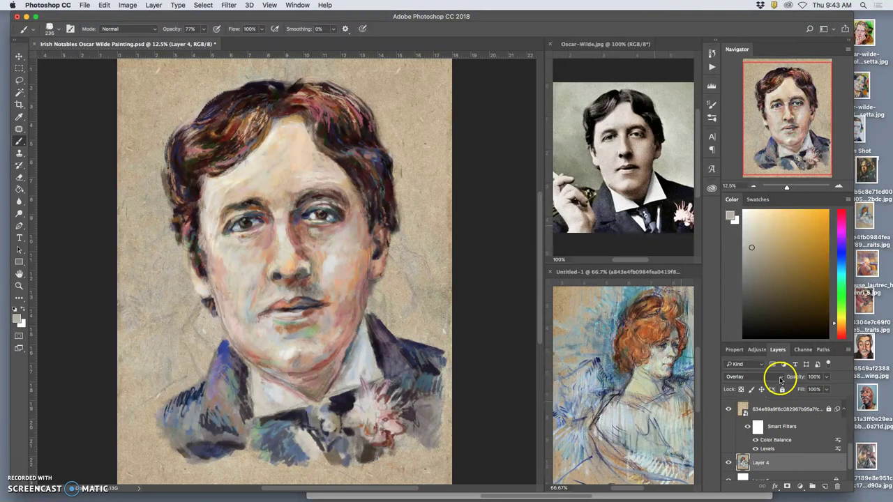
pyautogui.click(780, 377)
pyautogui.click(773, 384)
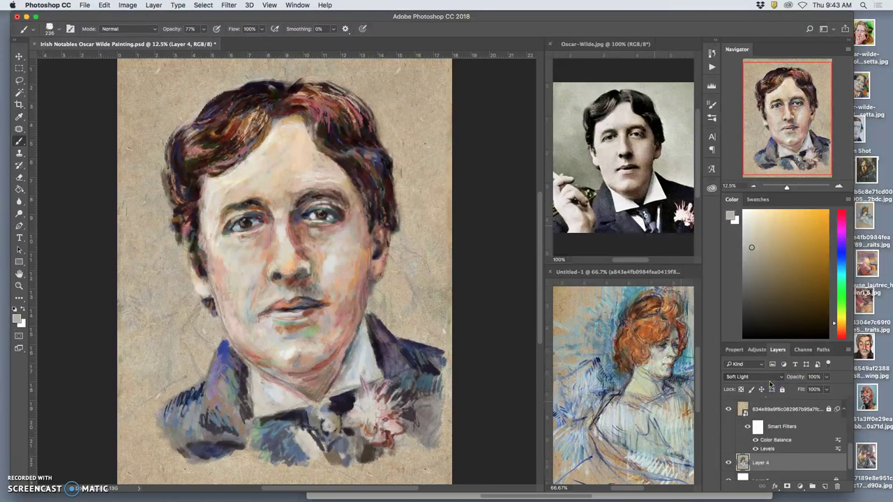
pyautogui.click(765, 378)
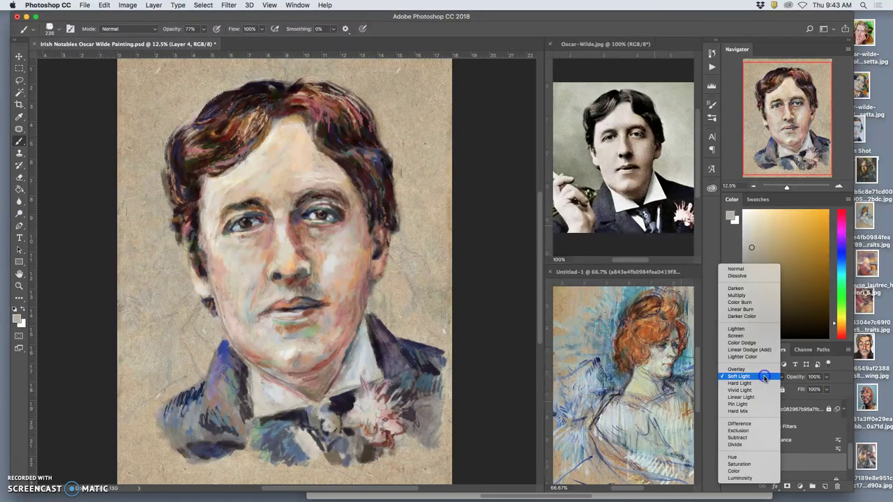
pyautogui.click(751, 270)
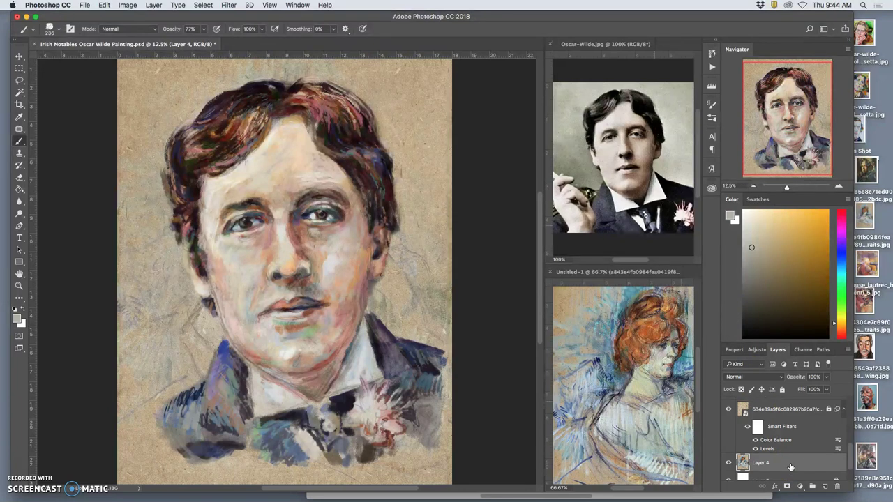
# Set Layer 4's blend mode back to Overlay and lock the layer completely.
pyautogui.click(760, 377)
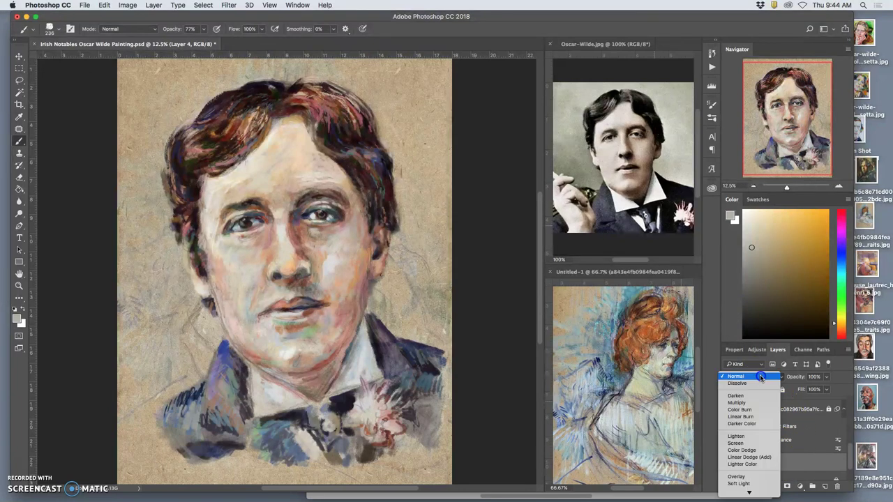
pyautogui.click(744, 477)
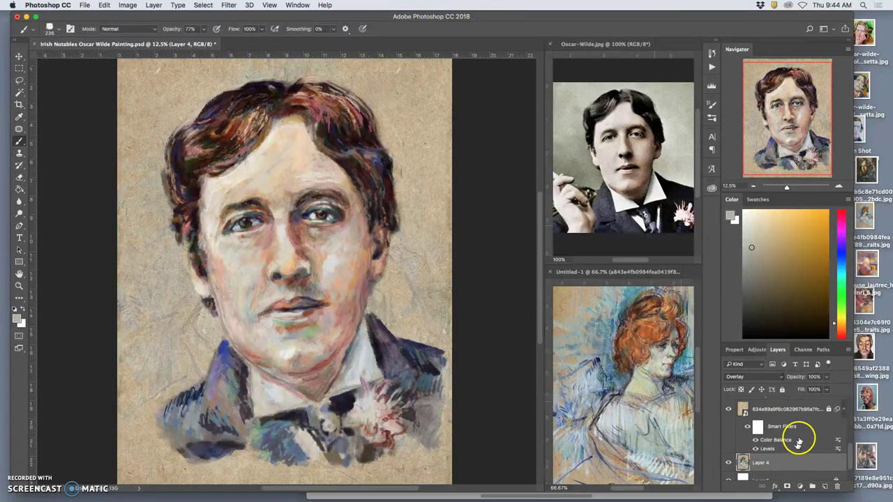
pyautogui.click(782, 390)
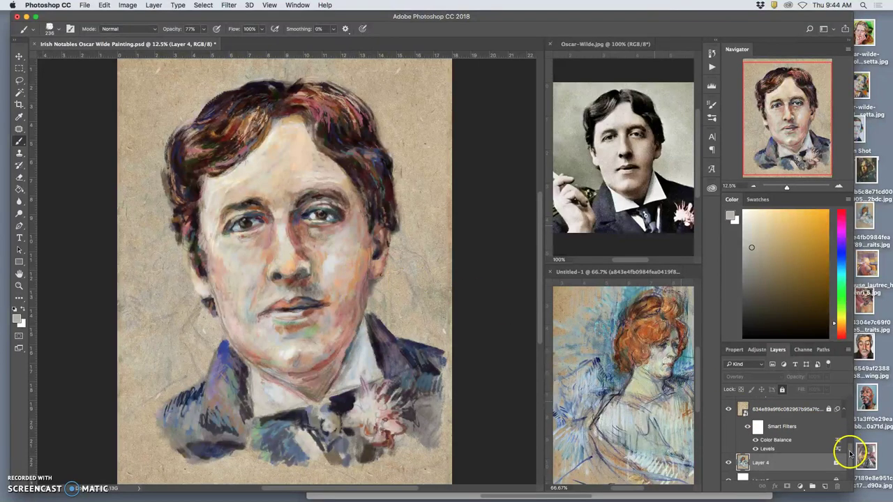
# Select the Refined Painting layer in Group 1 copy and switch to the Eraser.
pyautogui.scroll(-5, 848, 438)
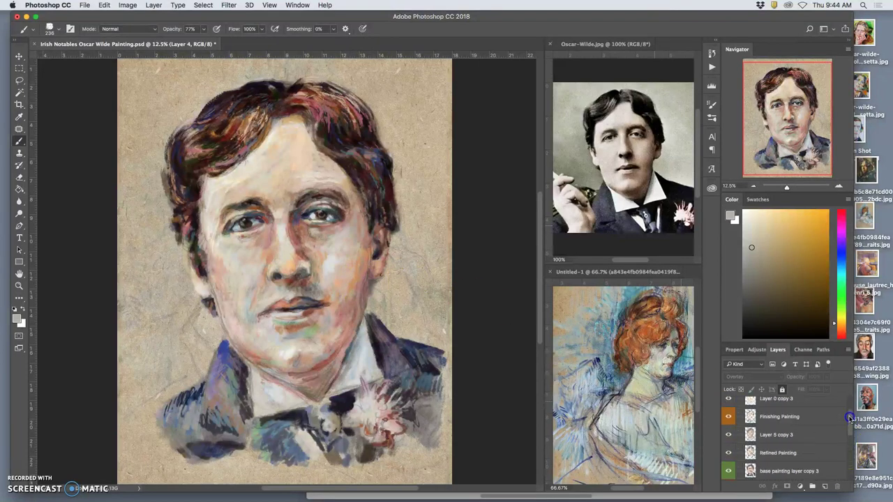
pyautogui.scroll(1, 845, 418)
pyautogui.click(809, 471)
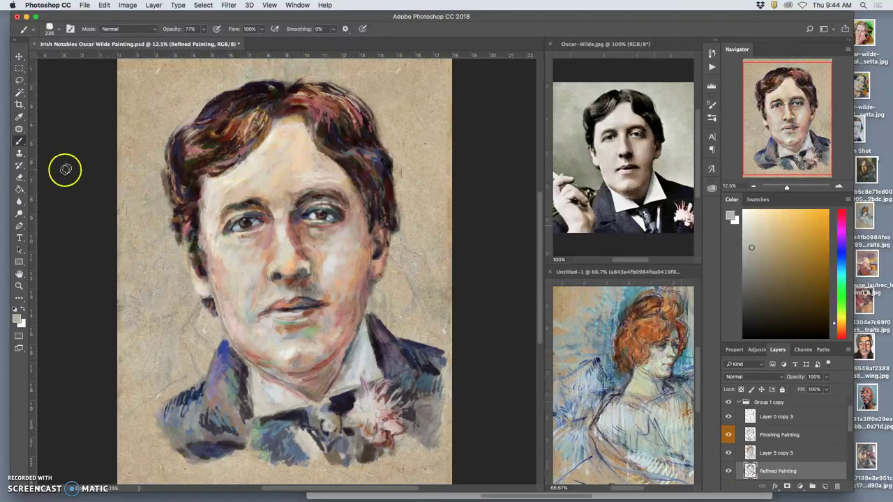
pyautogui.click(20, 175)
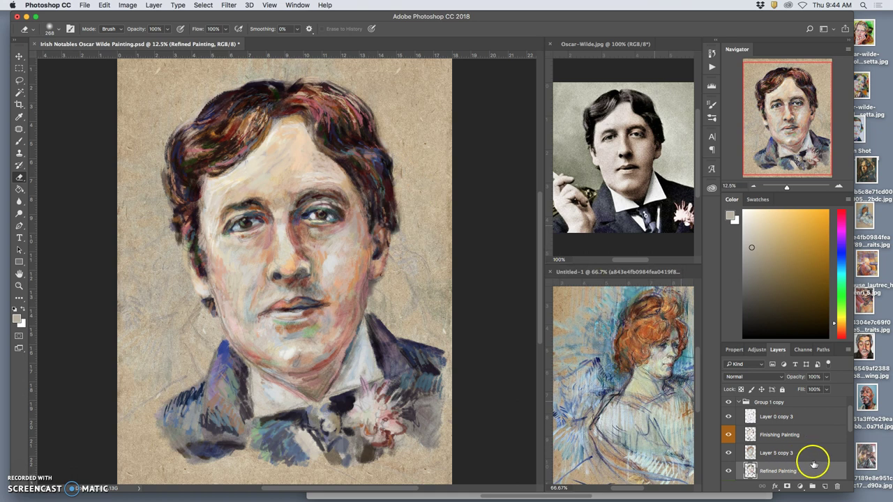
# Compare the portrait with individual painting layers toggled, including the base painting layer shown and hidden.
pyautogui.moveTo(851, 424); pyautogui.dragTo(850, 416)
pyautogui.click(729, 453)
pyautogui.click(729, 453)
pyautogui.moveTo(850, 423); pyautogui.dragTo(849, 441)
pyautogui.click(728, 453)
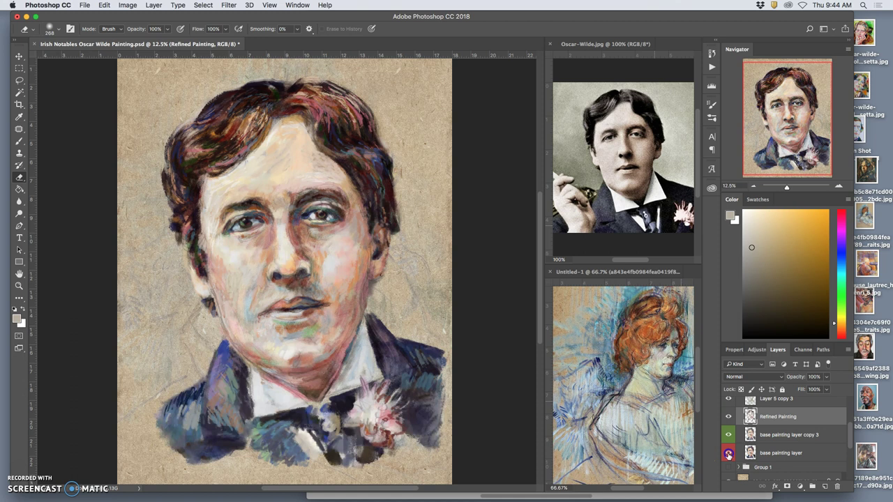
pyautogui.click(729, 453)
pyautogui.click(729, 453)
pyautogui.click(729, 454)
pyautogui.click(728, 454)
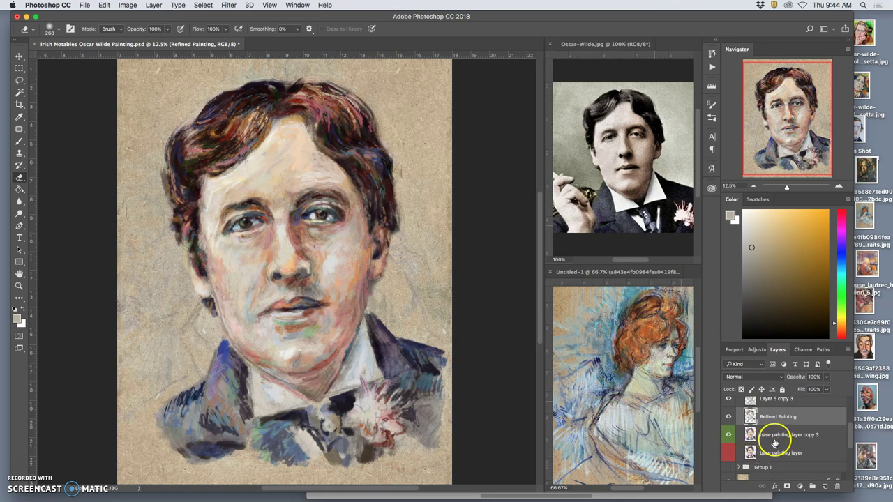
# Examine what Refined Painting and Layer 5 copy 3 contribute by toggling each layer off and on.
pyautogui.click(777, 438)
pyautogui.click(764, 416)
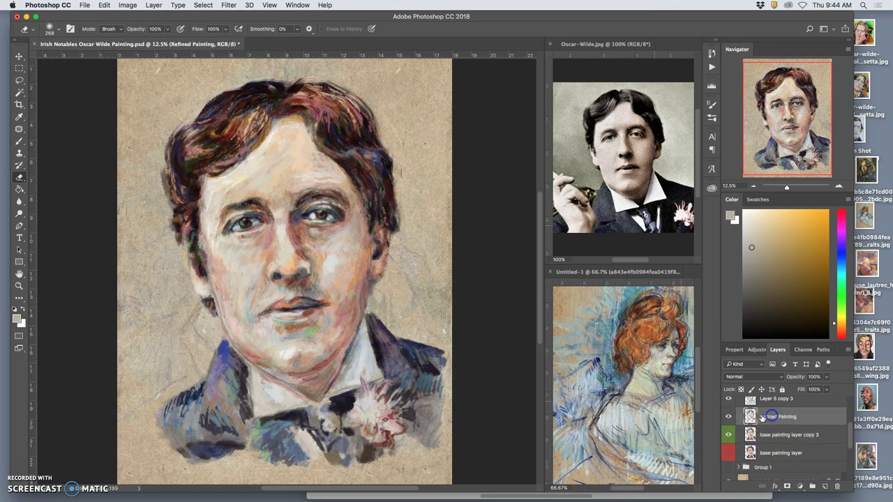
pyautogui.click(727, 418)
pyautogui.click(726, 417)
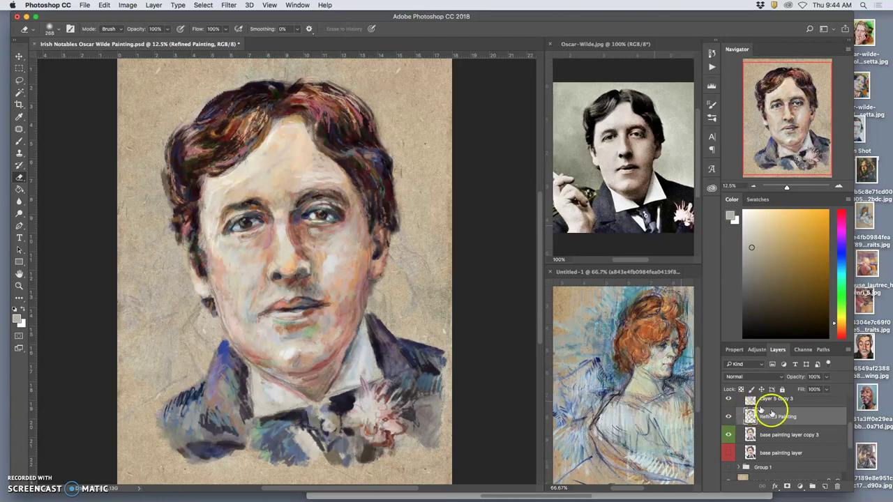
pyautogui.moveTo(849, 433); pyautogui.dragTo(849, 420)
pyautogui.click(728, 434)
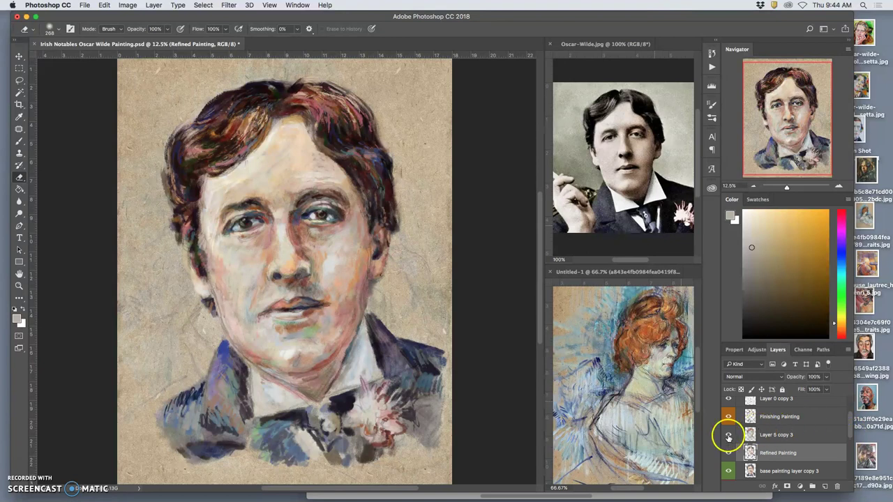
pyautogui.click(728, 435)
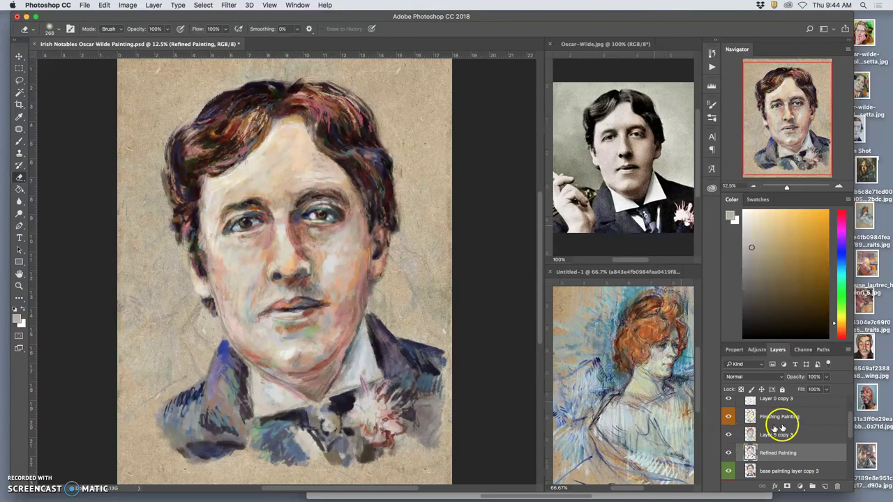
# Select the Finishing Painting layer and brush a sampled dark blue over the waistcoat, tie and area around the flower.
pyautogui.click(822, 417)
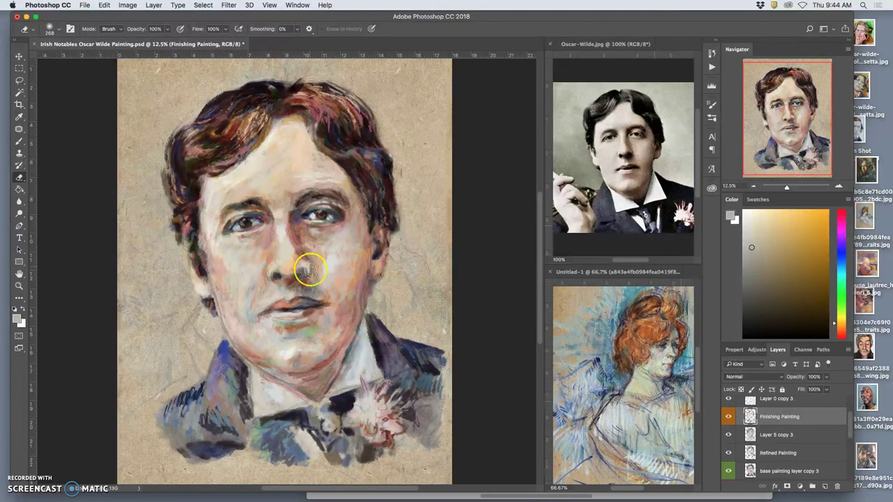
pyautogui.moveTo(332, 358)
pyautogui.mouseDown()
pyautogui.moveTo(339, 413)
pyautogui.moveTo(334, 405)
pyautogui.mouseUp()
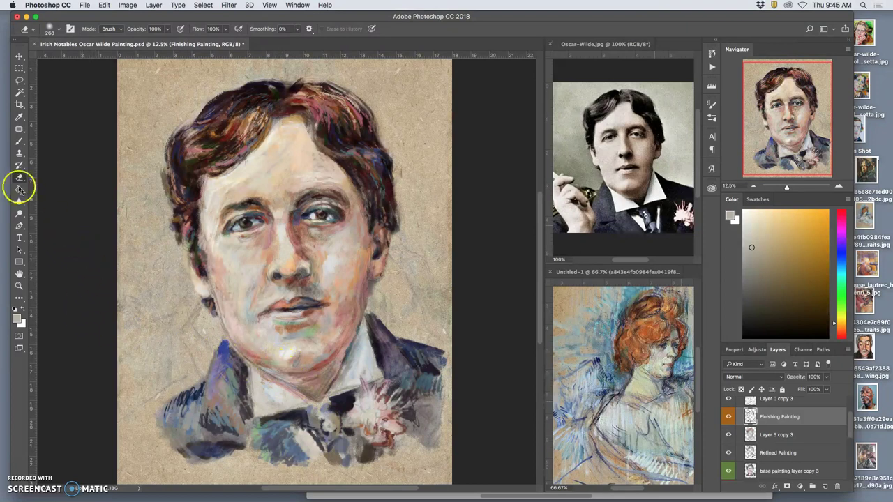
pyautogui.click(21, 141)
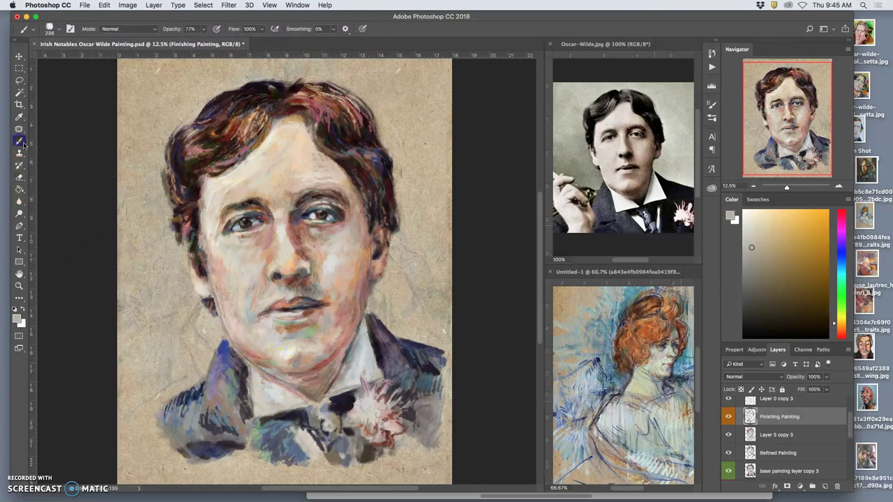
pyautogui.keyDown('alt'); pyautogui.click(422, 353); pyautogui.keyUp('alt')
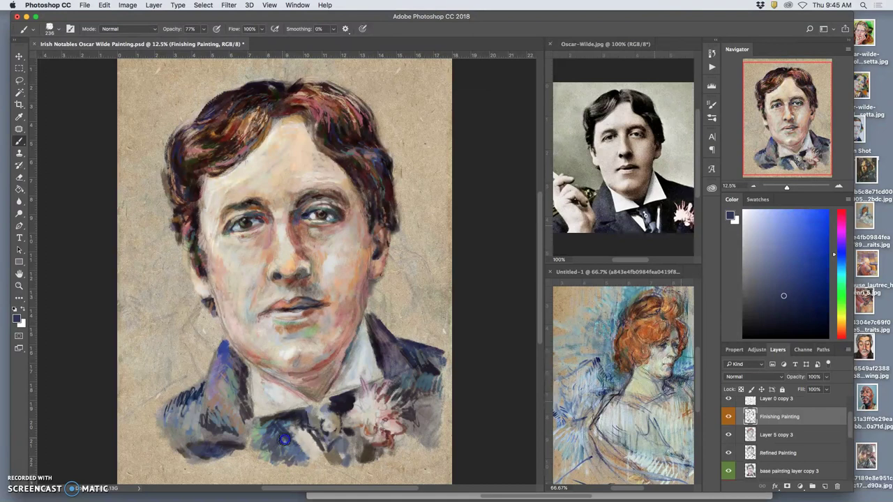
pyautogui.moveTo(310, 428)
pyautogui.mouseDown()
pyautogui.moveTo(303, 441)
pyautogui.moveTo(367, 397)
pyautogui.moveTo(375, 378)
pyautogui.mouseUp()
pyautogui.moveTo(338, 405)
pyautogui.mouseDown()
pyautogui.moveTo(344, 392)
pyautogui.moveTo(409, 409)
pyautogui.moveTo(416, 449)
pyautogui.mouseUp()
# Paint the lapel flower's petals with pink and red tones sampled from the portrait.
pyautogui.keyDown('alt'); pyautogui.click(319, 366); pyautogui.keyUp('alt')
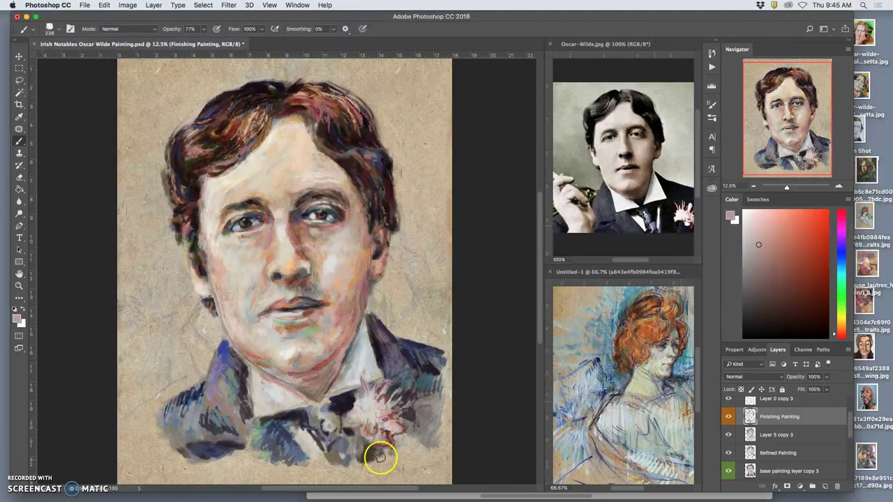
pyautogui.keyDown('alt'); pyautogui.click(253, 355); pyautogui.keyUp('alt')
pyautogui.click(382, 396)
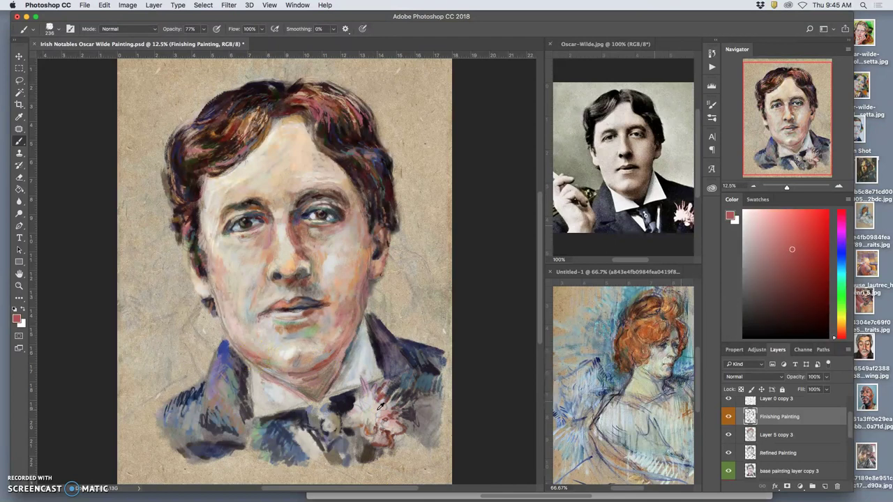
pyautogui.keyDown('alt'); pyautogui.click(378, 406); pyautogui.keyUp('alt')
pyautogui.moveTo(373, 442)
pyautogui.mouseDown()
pyautogui.moveTo(383, 404)
pyautogui.moveTo(418, 375)
pyautogui.moveTo(379, 435)
pyautogui.moveTo(316, 411)
pyautogui.moveTo(323, 470)
pyautogui.moveTo(314, 428)
pyautogui.moveTo(325, 423)
pyautogui.moveTo(329, 459)
pyautogui.moveTo(331, 418)
pyautogui.moveTo(365, 351)
pyautogui.moveTo(376, 284)
pyautogui.moveTo(384, 201)
pyautogui.moveTo(360, 124)
pyautogui.moveTo(335, 122)
pyautogui.moveTo(292, 160)
pyautogui.mouseUp()
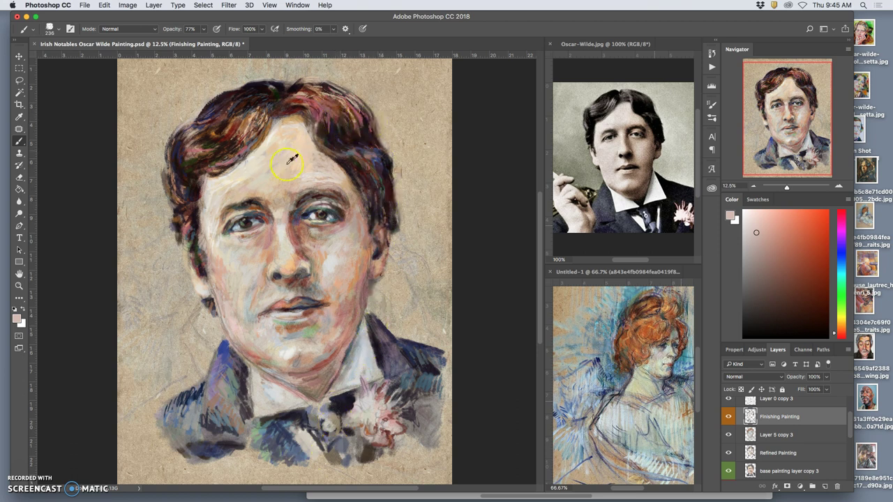
# Sample a pale skin tone from the forehead and brush it into the shirt collar and tie highlights.
pyautogui.keyDown('alt'); pyautogui.click(334, 180); pyautogui.keyUp('alt')
pyautogui.moveTo(351, 371)
pyautogui.mouseDown()
pyautogui.moveTo(328, 412)
pyautogui.moveTo(329, 435)
pyautogui.mouseUp()
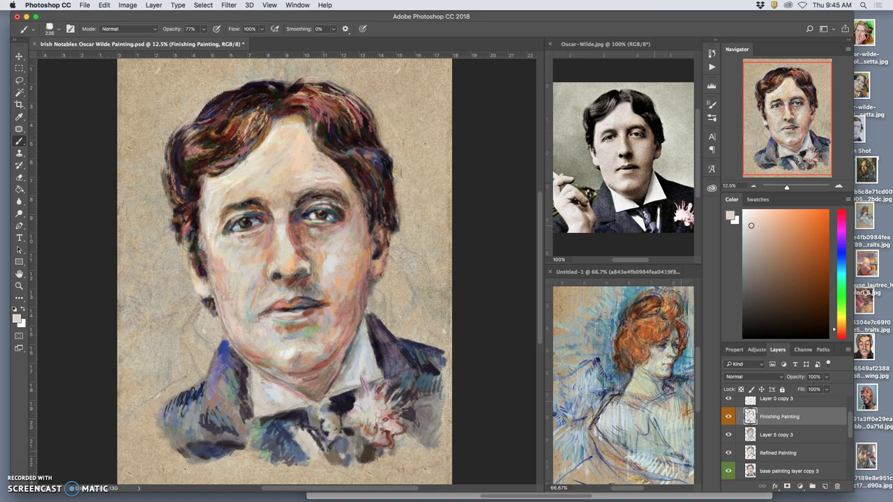
pyautogui.moveTo(334, 352)
pyautogui.mouseDown()
pyautogui.moveTo(328, 383)
pyautogui.moveTo(307, 412)
pyautogui.moveTo(301, 404)
pyautogui.mouseUp()
# Layer strokes of sampled dark navy, mauve and dark purple-grey over the portrait's left-hand jacket lapel.
pyautogui.moveTo(672, 379); pyautogui.dragTo(683, 376)
pyautogui.moveTo(232, 385); pyautogui.dragTo(223, 349)
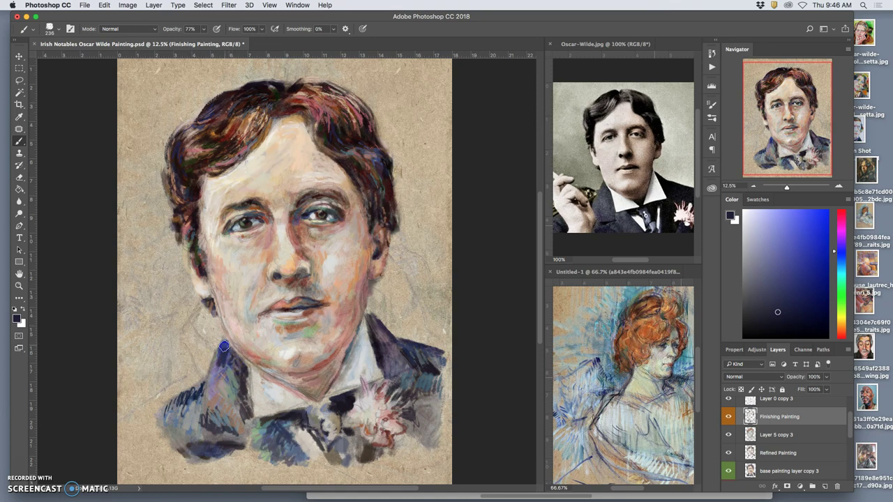
pyautogui.moveTo(241, 410); pyautogui.dragTo(222, 369)
pyautogui.keyDown('alt'); pyautogui.click(223, 358); pyautogui.keyUp('alt')
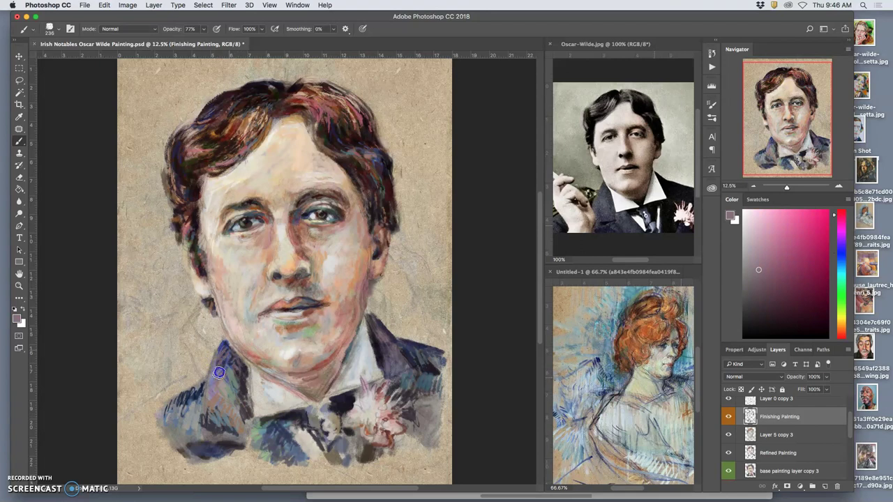
pyautogui.moveTo(220, 402)
pyautogui.mouseDown()
pyautogui.moveTo(242, 439)
pyautogui.moveTo(241, 412)
pyautogui.mouseUp()
pyautogui.keyDown('alt'); pyautogui.click(241, 412); pyautogui.keyUp('alt')
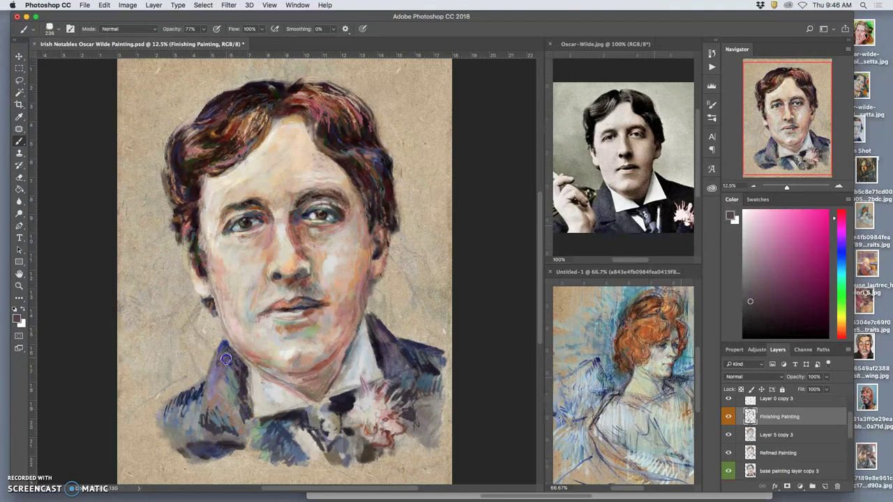
pyautogui.keyDown('alt'); pyautogui.click(247, 377); pyautogui.keyUp('alt')
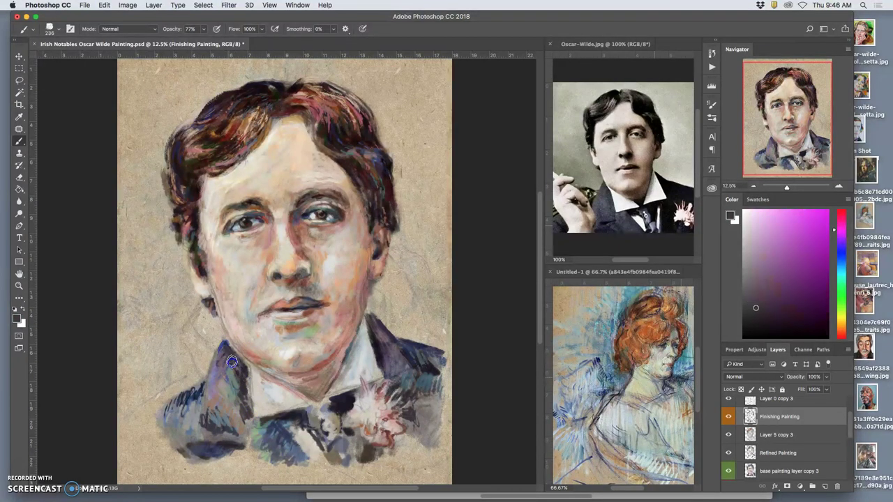
pyautogui.moveTo(223, 375)
pyautogui.mouseDown()
pyautogui.moveTo(218, 400)
pyautogui.moveTo(238, 364)
pyautogui.moveTo(227, 415)
pyautogui.moveTo(233, 462)
pyautogui.moveTo(280, 459)
pyautogui.mouseUp()
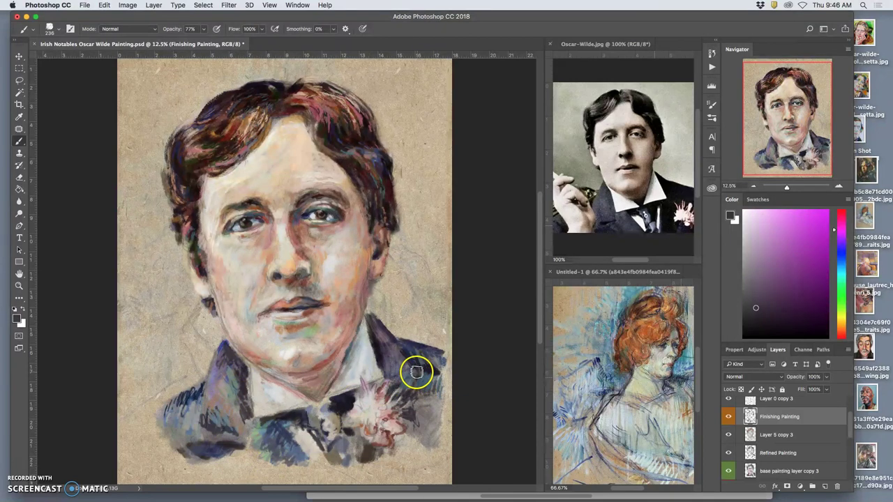
# Deepen the shadows in the right-hand lapel, tie and waistcoat edges with a sampled near-black purple.
pyautogui.keyDown('alt'); pyautogui.click(427, 365); pyautogui.keyUp('alt')
pyautogui.moveTo(388, 363)
pyautogui.mouseDown()
pyautogui.moveTo(399, 385)
pyautogui.moveTo(393, 465)
pyautogui.moveTo(356, 449)
pyautogui.moveTo(348, 425)
pyautogui.moveTo(343, 440)
pyautogui.moveTo(353, 437)
pyautogui.mouseUp()
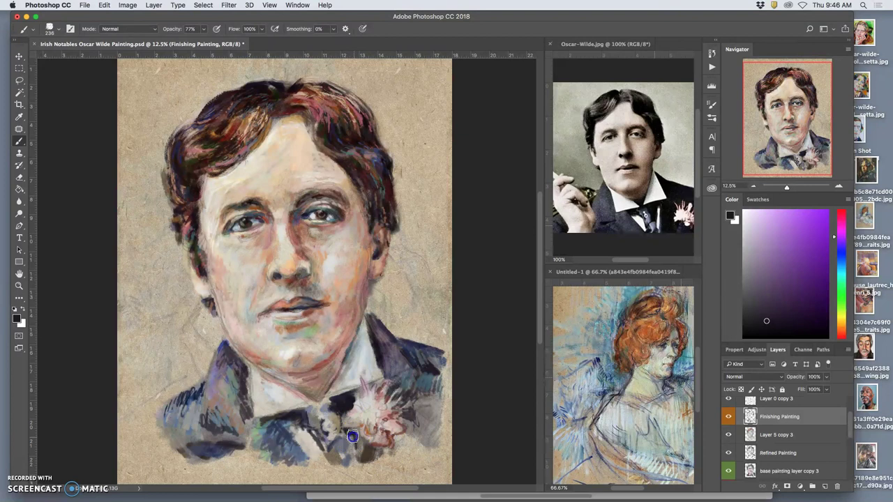
pyautogui.moveTo(357, 468); pyautogui.dragTo(357, 456)
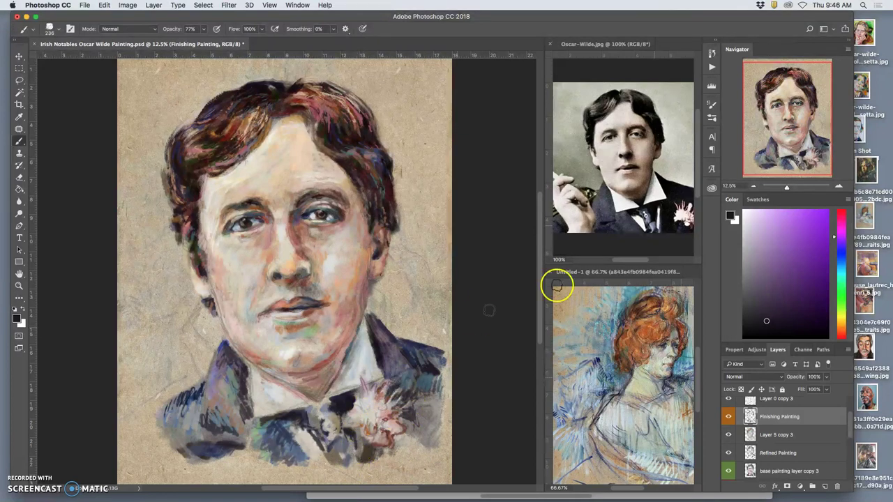
pyautogui.keyDown('alt'); pyautogui.click(633, 223); pyautogui.keyUp('alt')
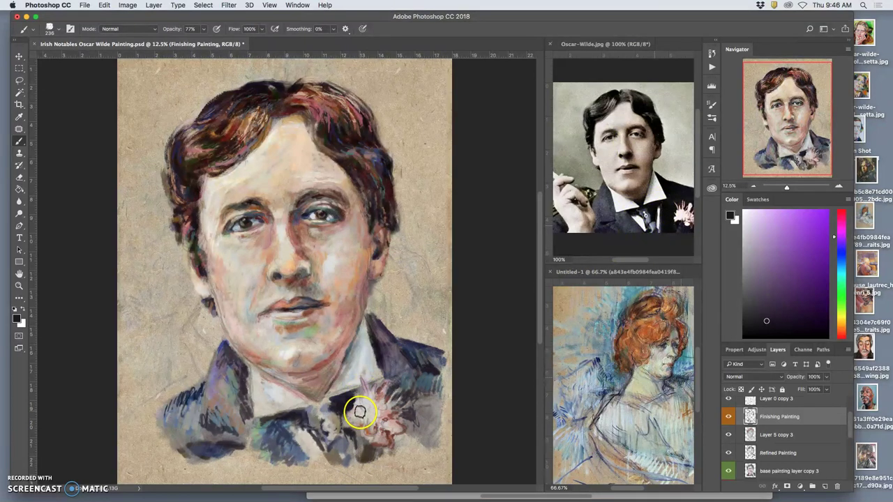
pyautogui.moveTo(290, 450)
pyautogui.mouseDown()
pyautogui.moveTo(223, 444)
pyautogui.moveTo(265, 442)
pyautogui.moveTo(239, 443)
pyautogui.moveTo(255, 447)
pyautogui.moveTo(219, 428)
pyautogui.moveTo(249, 422)
pyautogui.mouseUp()
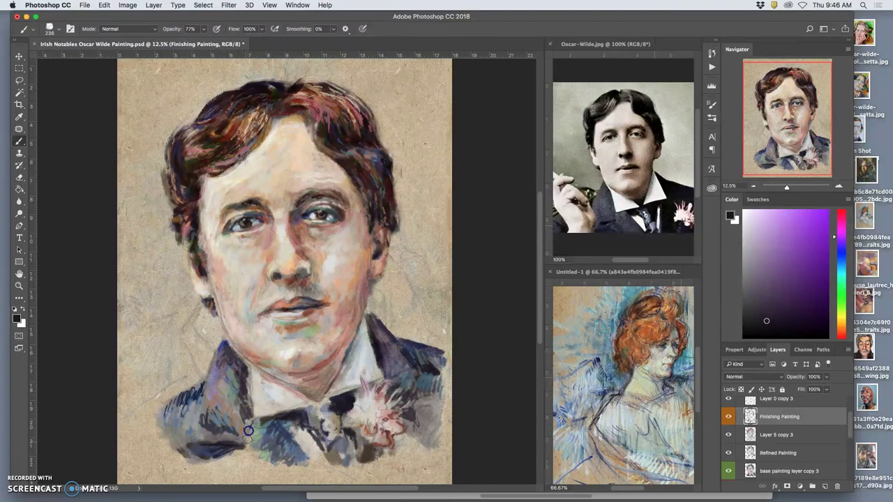
pyautogui.click(320, 420)
# Brush blue sampled from the red-haired woman reference and a dark tone from the portrait into the waistcoat beside the tie.
pyautogui.keyDown('alt'); pyautogui.click(375, 163); pyautogui.keyUp('alt')
pyautogui.keyDown('alt'); pyautogui.click(615, 362); pyautogui.keyUp('alt')
pyautogui.keyDown('alt'); pyautogui.click(614, 364); pyautogui.keyUp('alt')
pyautogui.moveTo(255, 430); pyautogui.dragTo(248, 442)
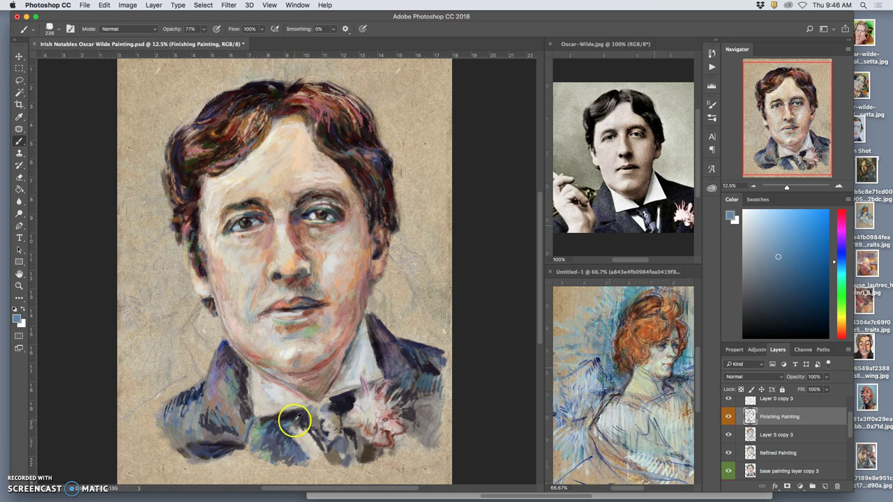
pyautogui.keyDown('alt'); pyautogui.click(255, 443); pyautogui.keyUp('alt')
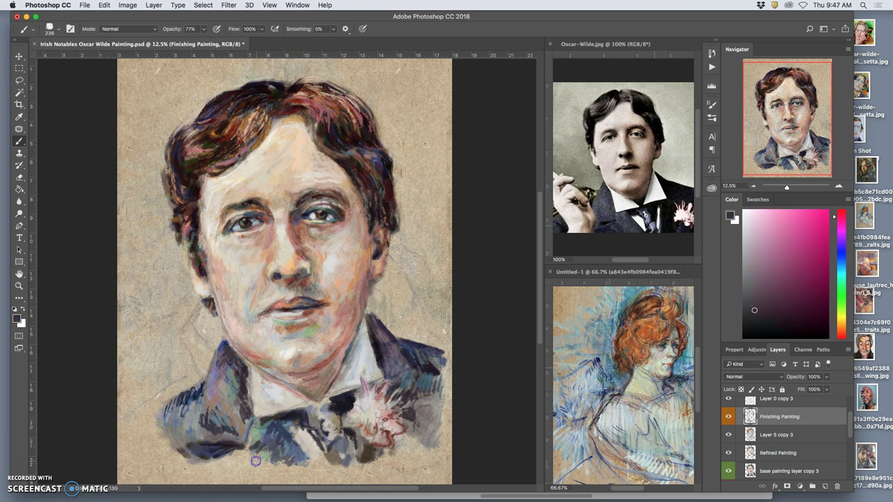
pyautogui.moveTo(308, 447); pyautogui.dragTo(267, 453)
# Work sampled muted green and neutral grey strokes into the jacket lapels.
pyautogui.keyDown('alt'); pyautogui.click(261, 427); pyautogui.keyUp('alt')
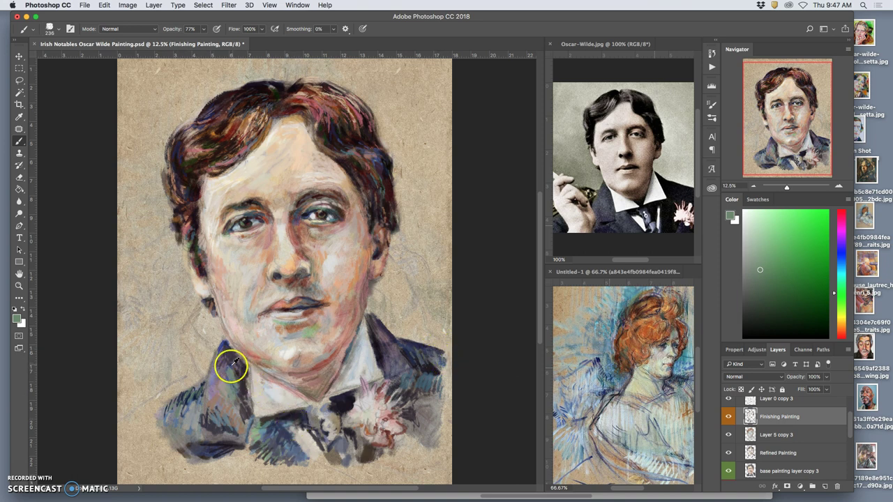
pyautogui.moveTo(221, 356); pyautogui.dragTo(222, 372)
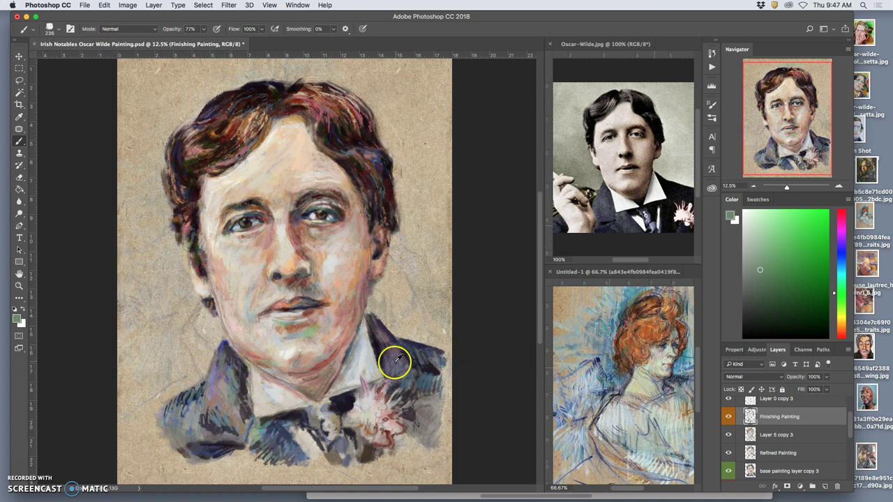
pyautogui.keyDown('alt'); pyautogui.click(418, 407); pyautogui.keyUp('alt')
pyautogui.moveTo(318, 379); pyautogui.dragTo(382, 339)
pyautogui.moveTo(217, 388); pyautogui.dragTo(211, 394)
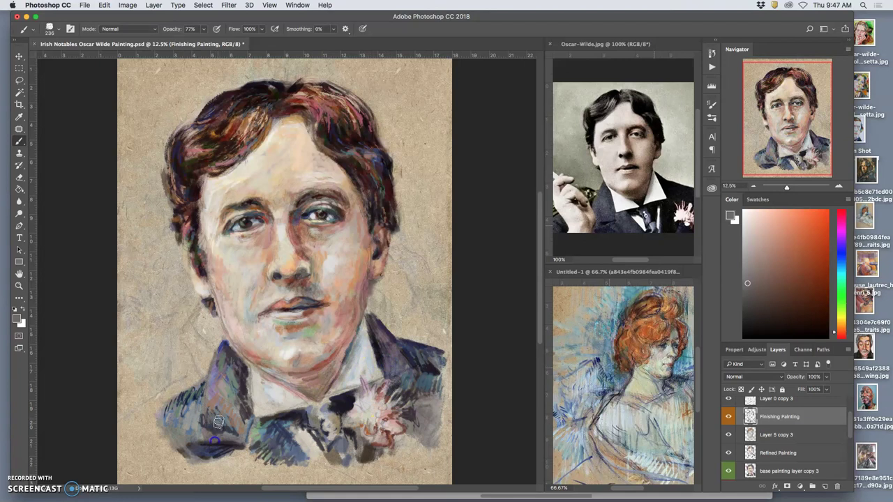
# Add sampled reddish-brown and near-black strokes to the left-hand lapel and shoulder.
pyautogui.keyDown('alt'); pyautogui.click(235, 414); pyautogui.keyUp('alt')
pyautogui.click(211, 401)
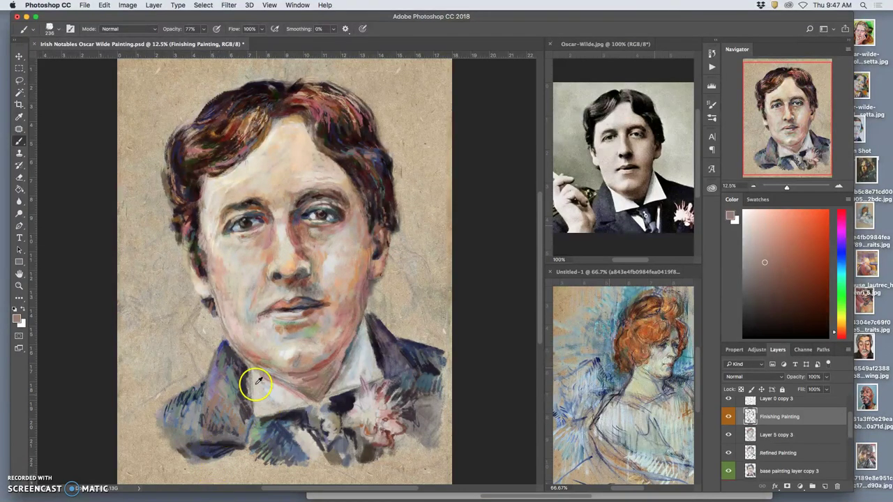
pyautogui.keyDown('alt'); pyautogui.click(193, 259); pyautogui.keyUp('alt')
pyautogui.moveTo(211, 394); pyautogui.dragTo(215, 394)
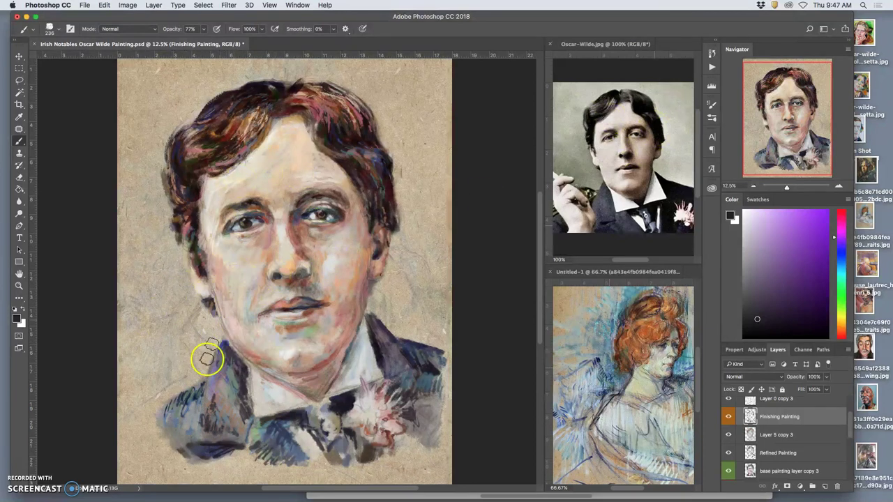
# Create a new layer above Group 1 and paint dark grey-green, sampled from the red-haired woman reference, beside the left-hand jaw.
pyautogui.keyDown('alt'); pyautogui.click(619, 375); pyautogui.keyUp('alt')
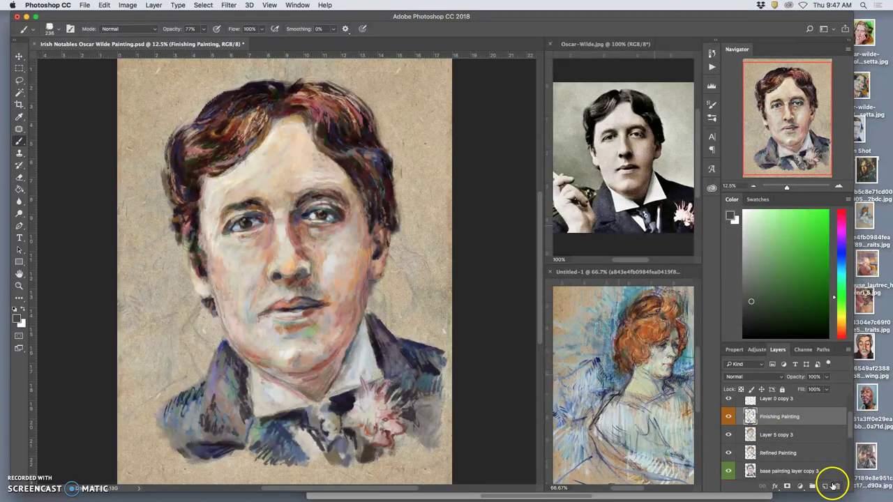
pyautogui.scroll(-1, 851, 436)
pyautogui.scroll(-2, 851, 436)
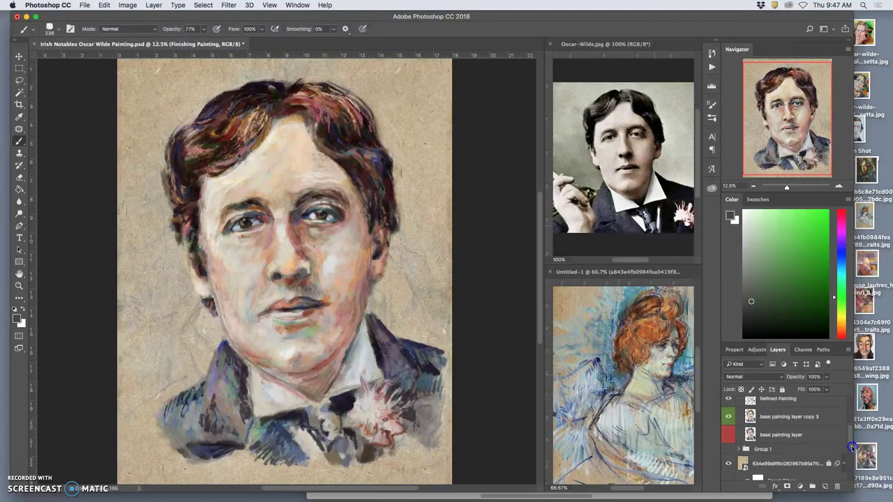
pyautogui.click(809, 450)
pyautogui.click(825, 486)
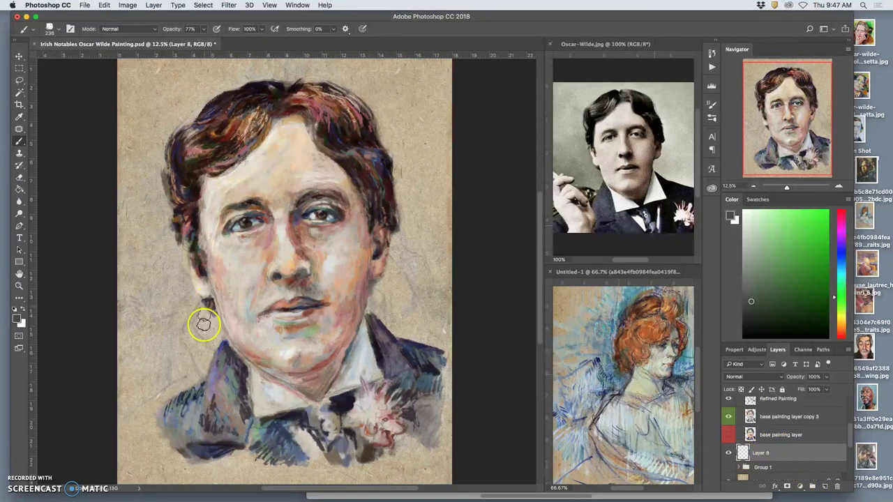
pyautogui.moveTo(199, 293)
pyautogui.mouseDown()
pyautogui.moveTo(189, 309)
pyautogui.moveTo(196, 337)
pyautogui.moveTo(199, 279)
pyautogui.moveTo(215, 322)
pyautogui.mouseUp()
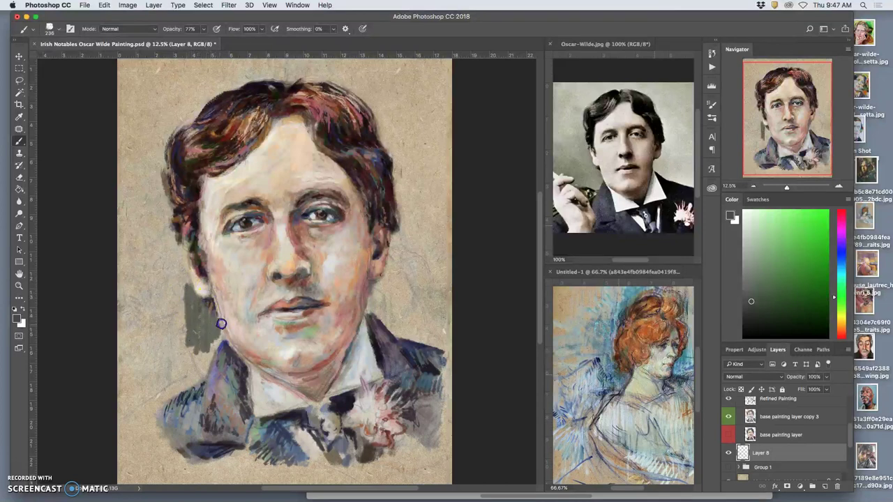
# Paint vertical background strokes beside the left-hand cheek and neck using medium and light blues sampled from the red-haired woman reference.
pyautogui.keyDown('alt'); pyautogui.click(626, 379); pyautogui.keyUp('alt')
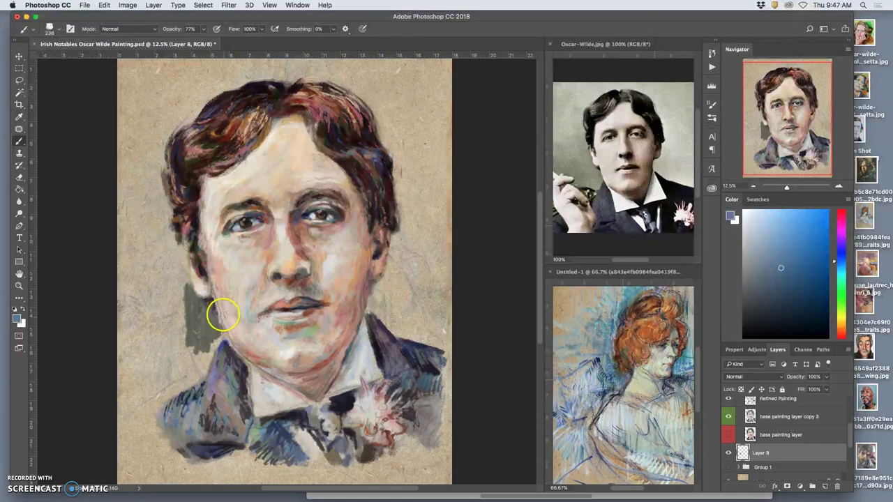
pyautogui.moveTo(218, 321)
pyautogui.mouseDown()
pyautogui.moveTo(207, 296)
pyautogui.moveTo(205, 324)
pyautogui.moveTo(179, 337)
pyautogui.moveTo(174, 355)
pyautogui.moveTo(156, 283)
pyautogui.moveTo(169, 287)
pyautogui.moveTo(185, 314)
pyautogui.moveTo(173, 263)
pyautogui.moveTo(163, 292)
pyautogui.moveTo(174, 247)
pyautogui.moveTo(197, 284)
pyautogui.mouseUp()
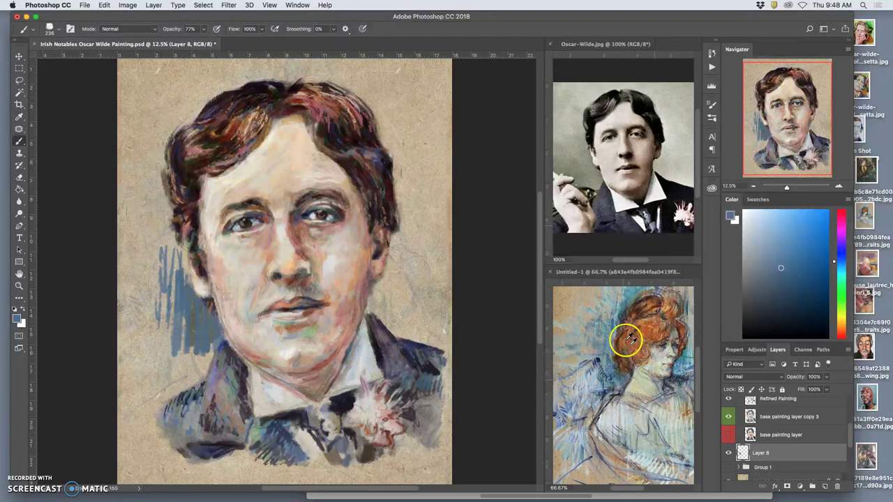
pyautogui.keyDown('alt'); pyautogui.click(593, 370); pyautogui.keyUp('alt')
pyautogui.moveTo(205, 315)
pyautogui.mouseDown()
pyautogui.moveTo(193, 331)
pyautogui.moveTo(201, 325)
pyautogui.moveTo(208, 356)
pyautogui.moveTo(221, 349)
pyautogui.mouseUp()
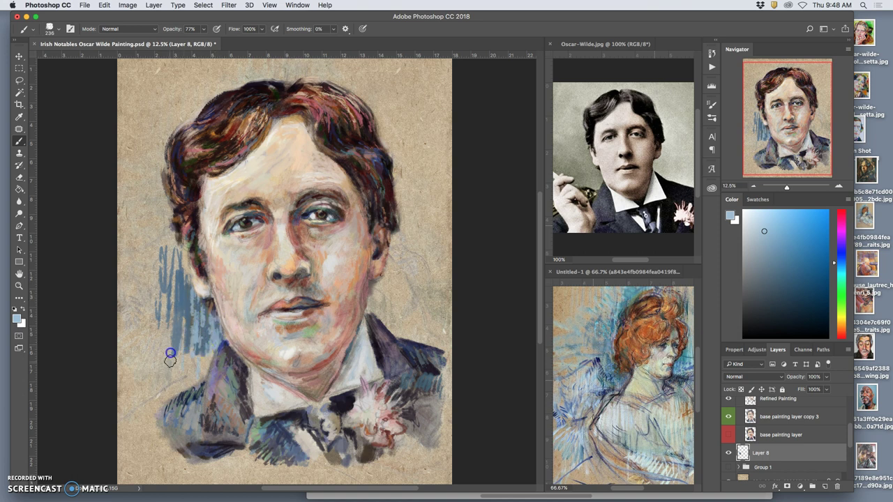
pyautogui.moveTo(172, 272); pyautogui.dragTo(171, 295)
pyautogui.moveTo(177, 268); pyautogui.dragTo(183, 362)
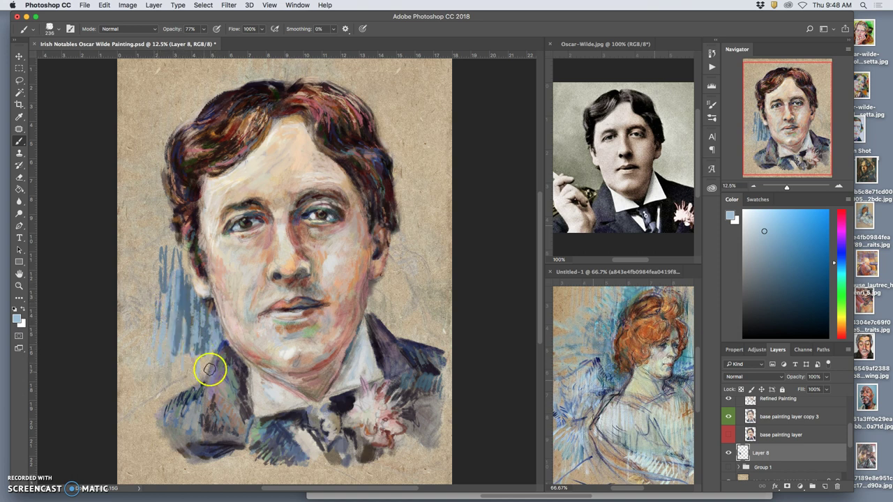
# Add vertical tan strokes, sampled from the red-haired woman reference, among the blue background strokes above the shoulder.
pyautogui.keyDown('alt'); pyautogui.click(617, 460); pyautogui.keyUp('alt')
pyautogui.moveTo(178, 316); pyautogui.dragTo(183, 370)
pyautogui.moveTo(189, 321); pyautogui.dragTo(190, 371)
pyautogui.moveTo(208, 342); pyautogui.dragTo(214, 370)
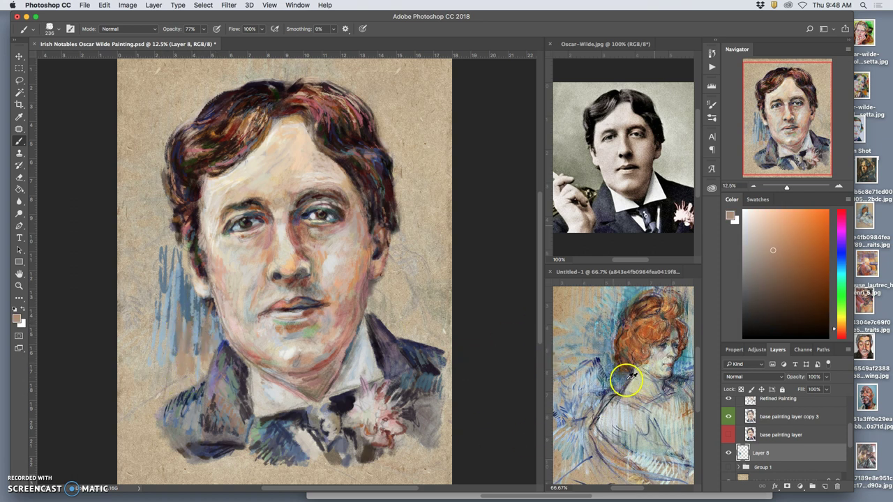
# Extend the background hatching up beside the left-hand hair with sampled grey-blue, and sample a pale aqua from the reference painting.
pyautogui.keyDown('alt'); pyautogui.click(601, 391); pyautogui.keyUp('alt')
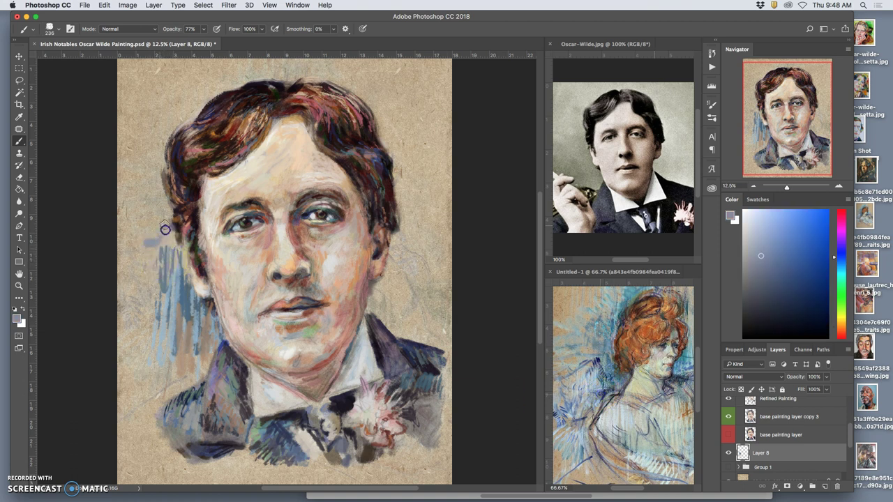
pyautogui.moveTo(155, 196); pyautogui.dragTo(143, 233)
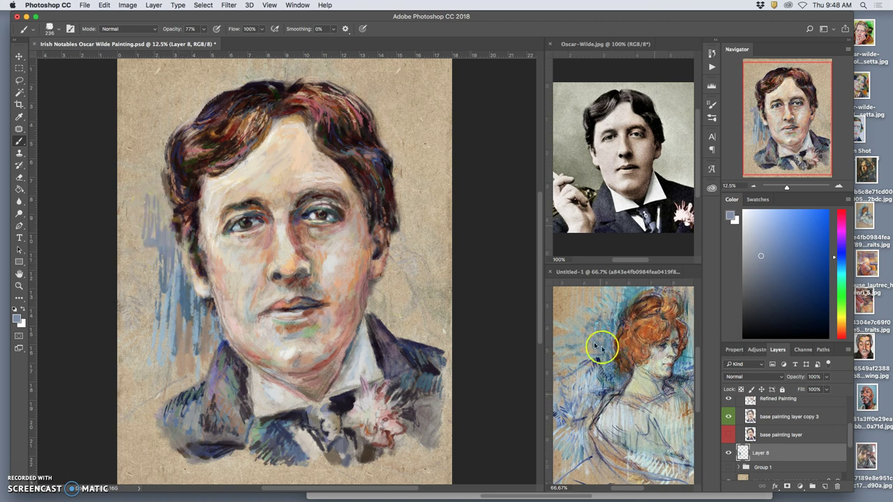
pyautogui.keyDown('alt'); pyautogui.click(606, 302); pyautogui.keyUp('alt')
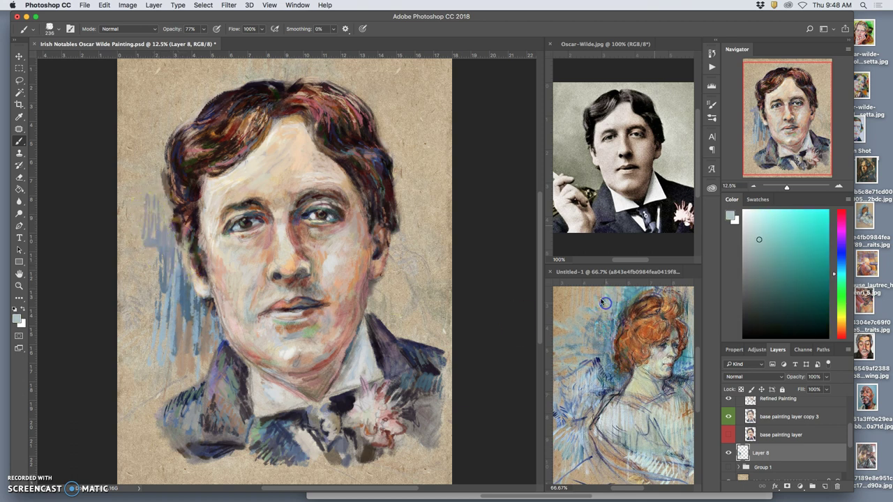